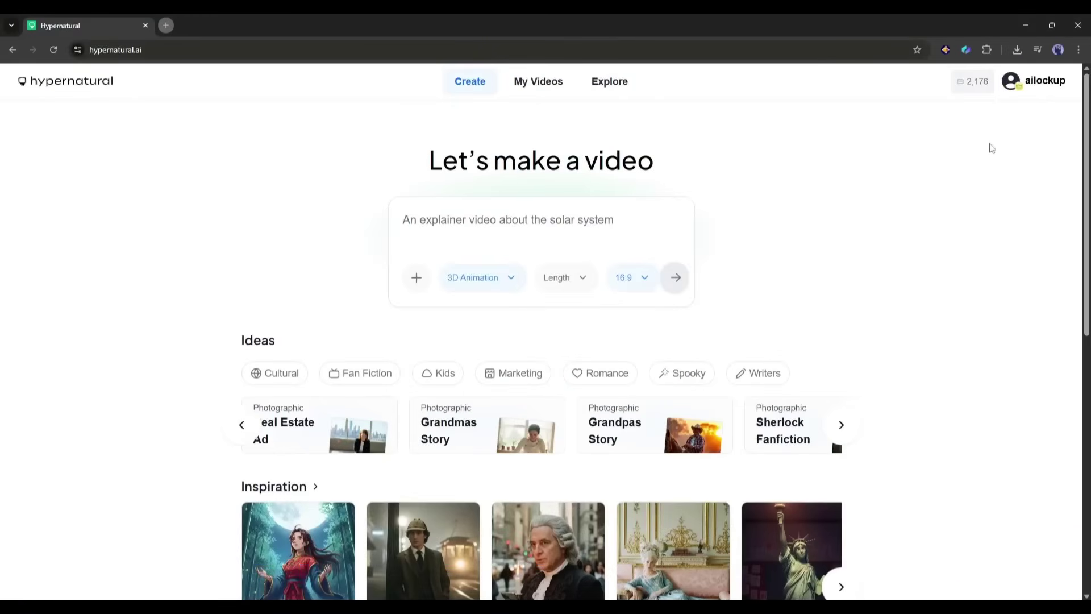
Browse the Fan Fiction, Kids, Romance and Writers idea tabs, ending on Book Trailer
click(454, 82)
scroll(343, 355, down, 3)
scroll(343, 355, down, 1)
scroll(343, 355, down, 2)
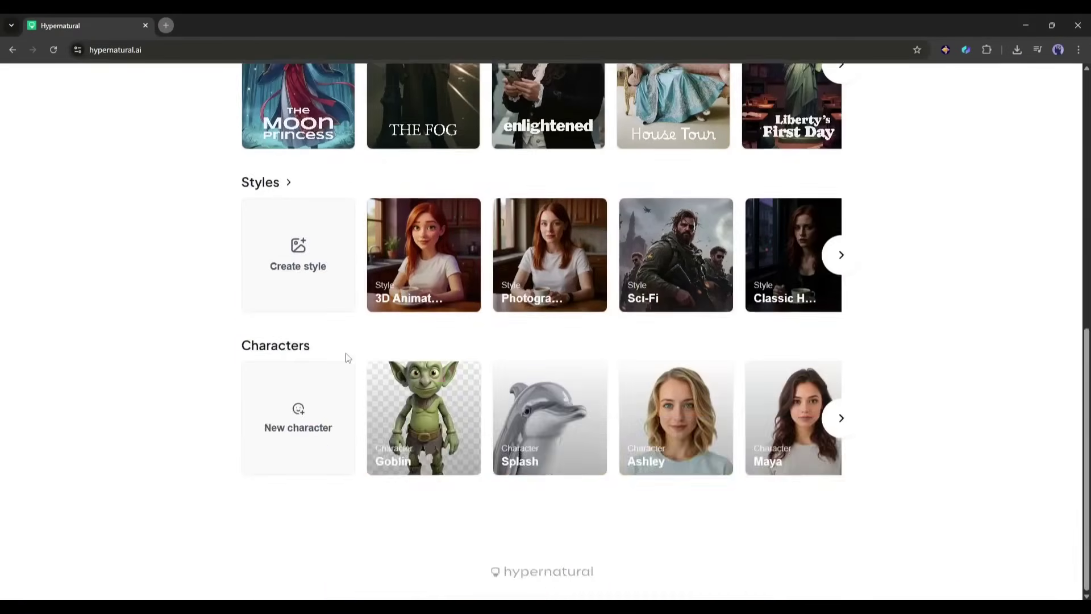
scroll(345, 358, up, 5)
scroll(347, 359, up, 1)
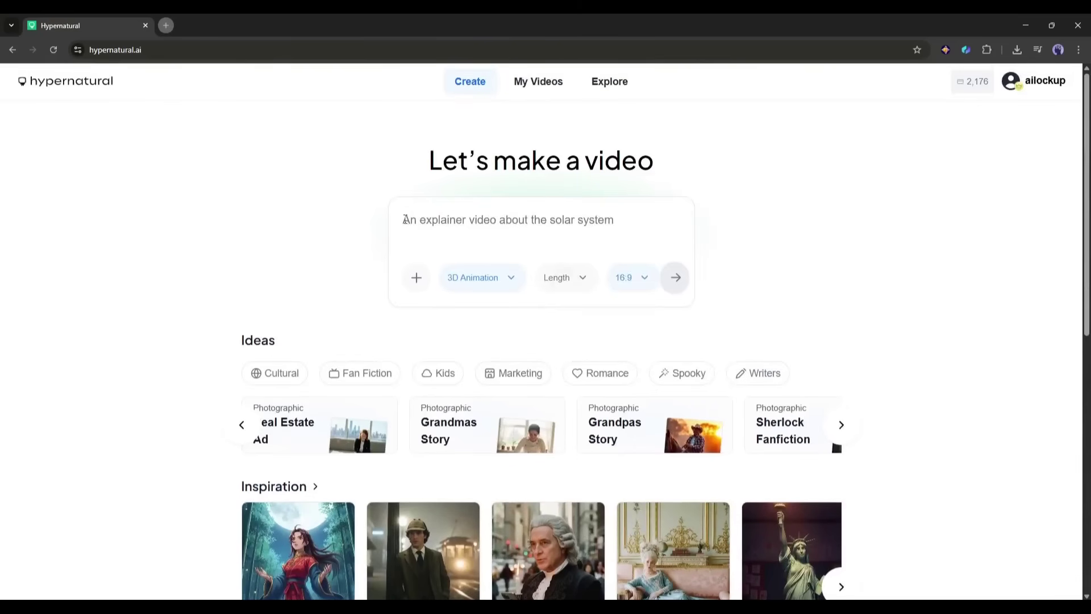
click(425, 216)
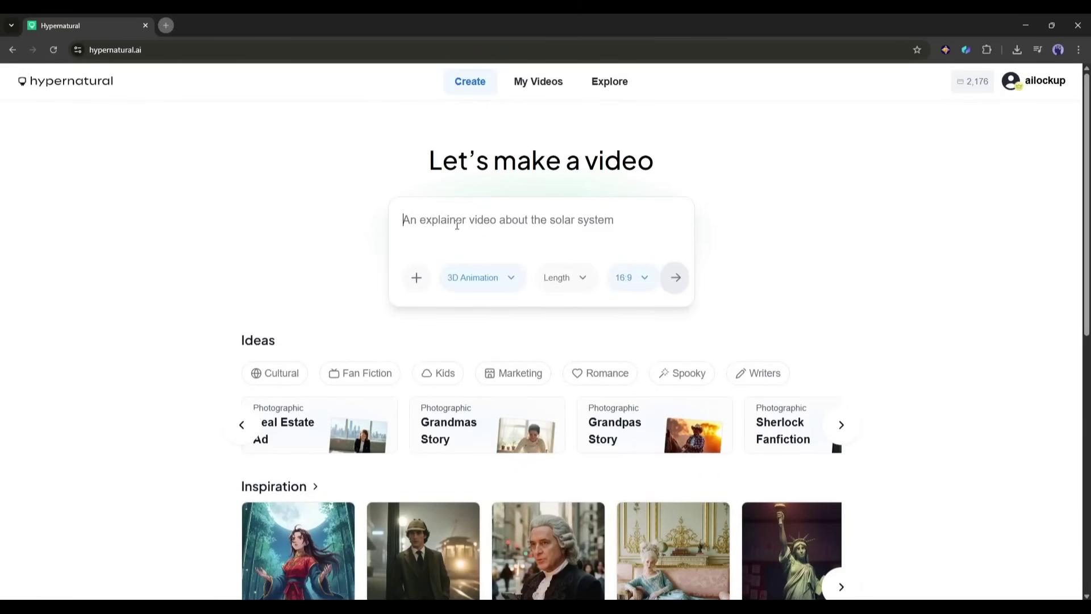
scroll(288, 273, down, 1)
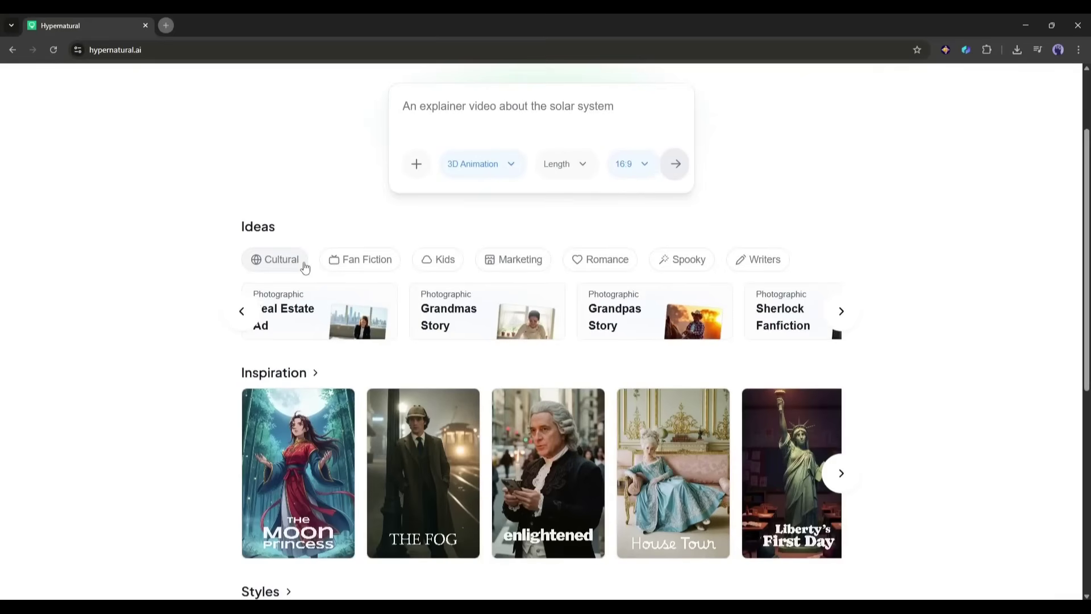
click(298, 268)
click(365, 260)
click(438, 259)
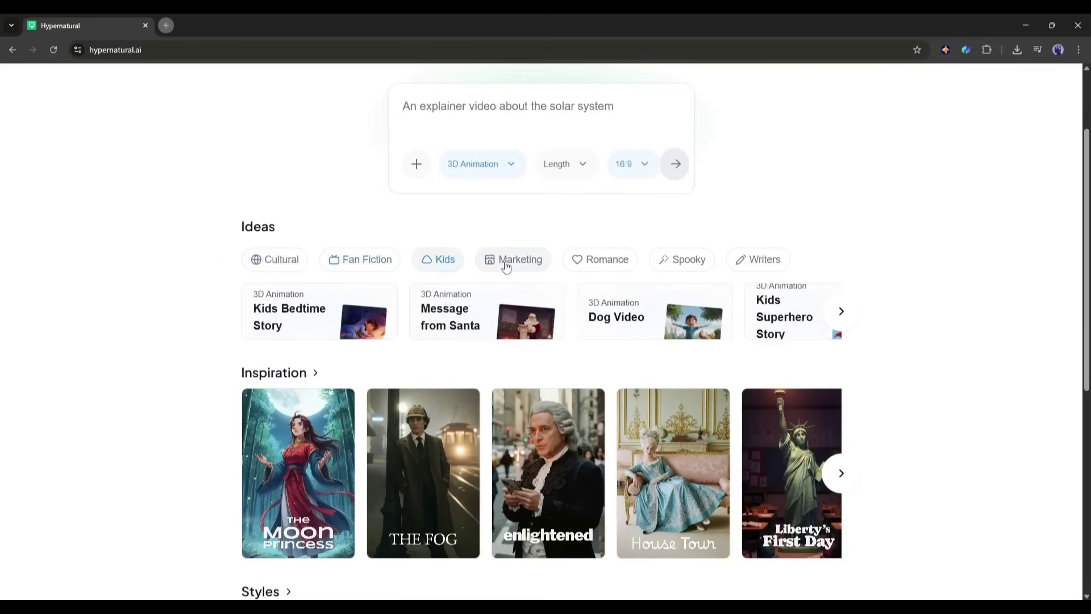
click(601, 259)
click(757, 259)
click(567, 319)
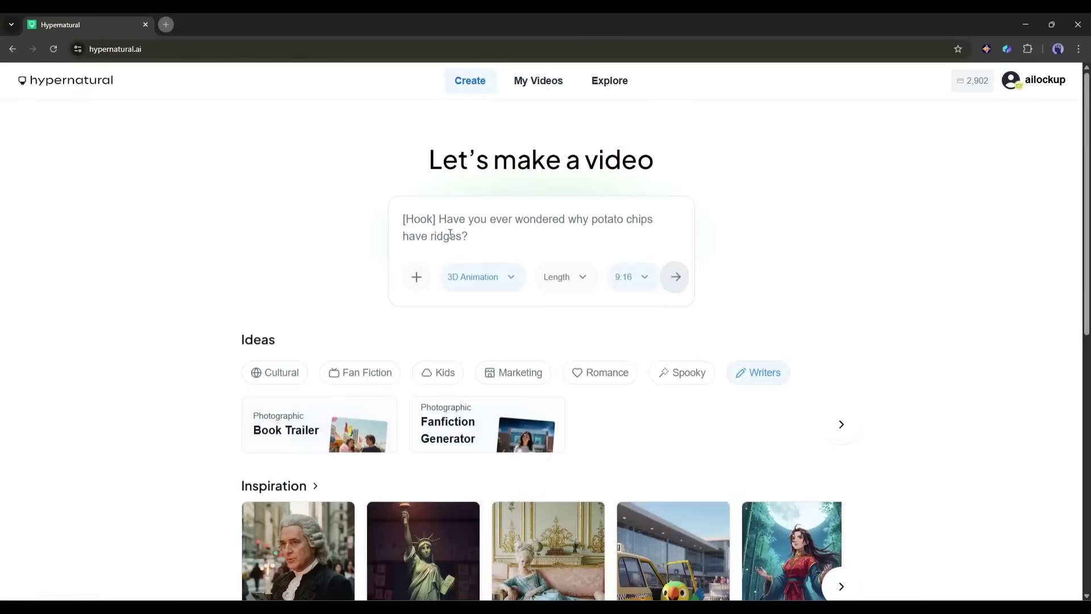
Enter the prompt 'A young explorer finds a hidden library filled with books that come to life'
click(457, 227)
text(A)
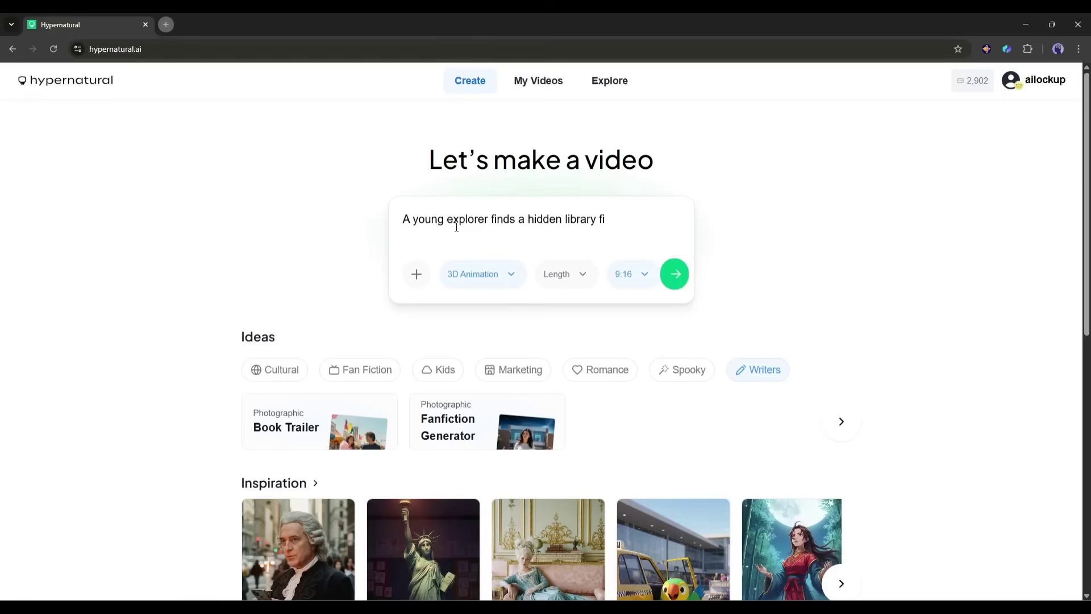
text(ooks that come to life)
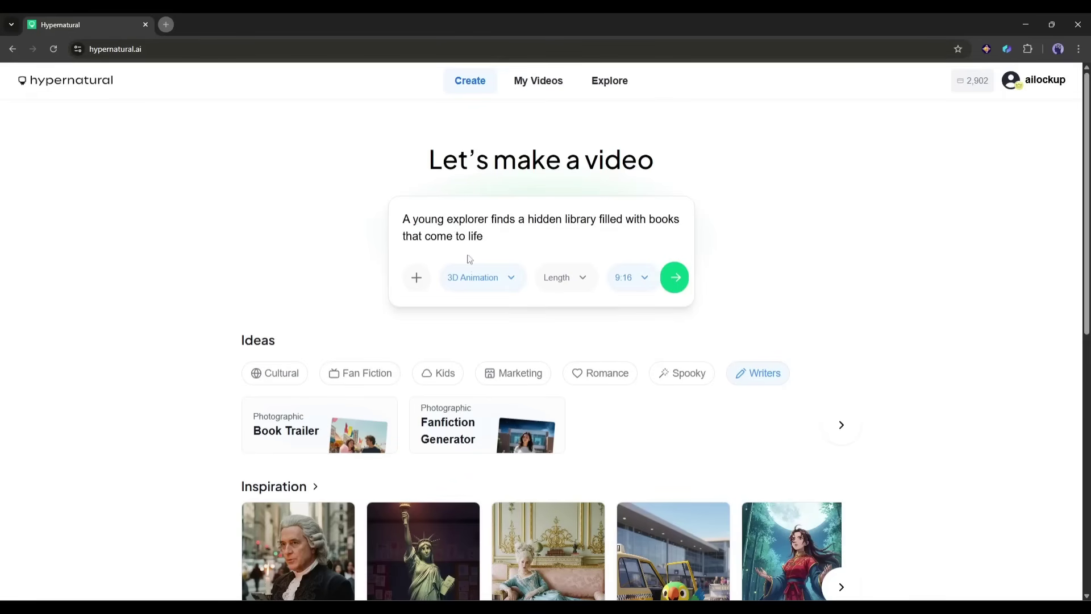
Keep the 3D Animation style and choose the Classic 3–10 minute length
click(479, 278)
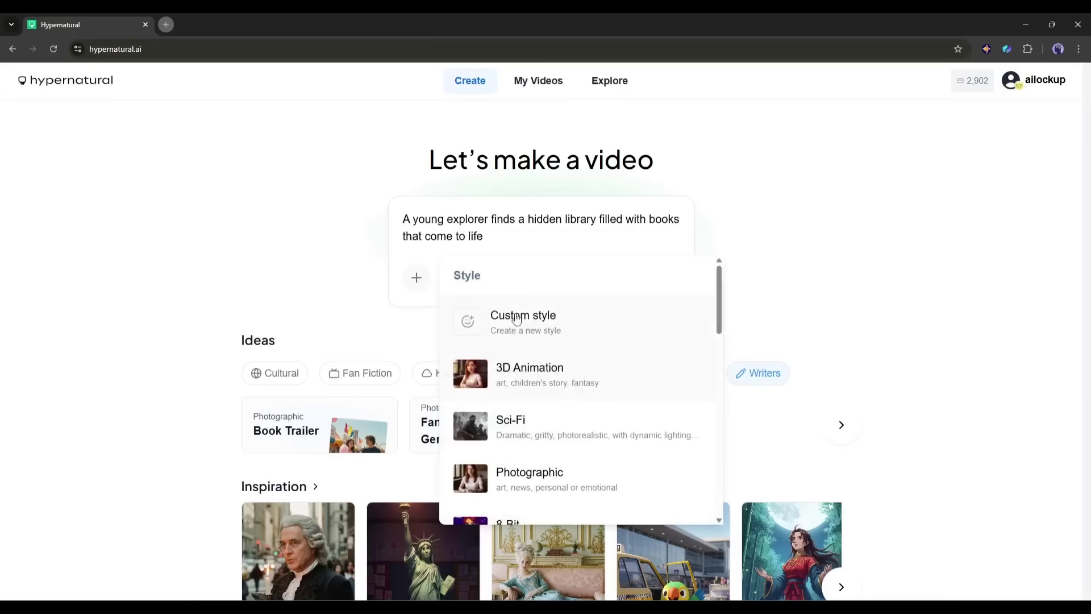
scroll(515, 316, down, 1)
scroll(523, 328, down, 1)
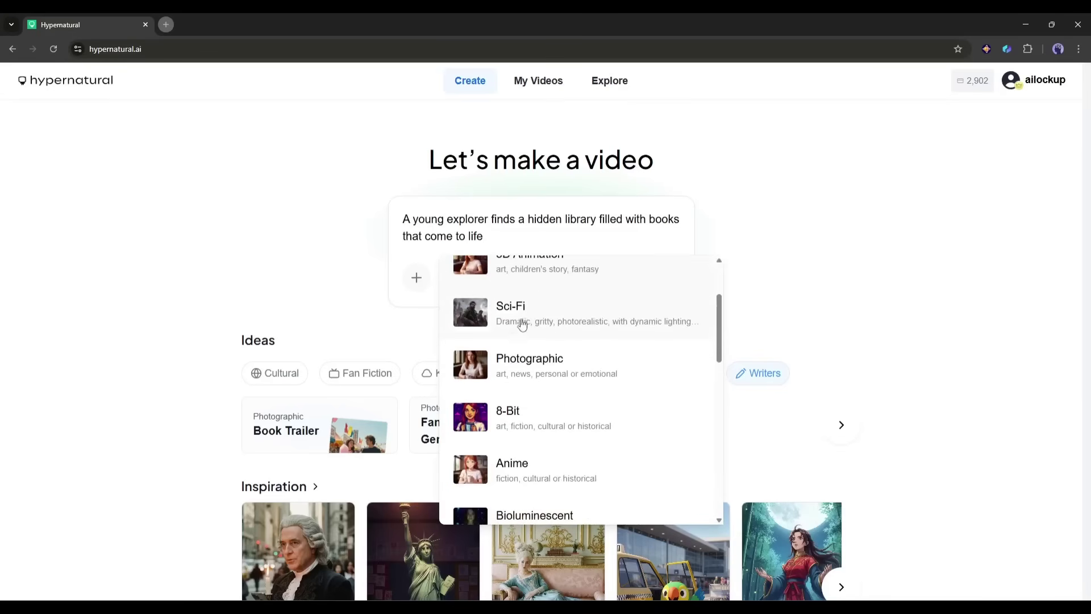
scroll(519, 326, down, 1)
scroll(518, 325, down, 1)
scroll(513, 326, down, 1)
scroll(499, 326, down, 1)
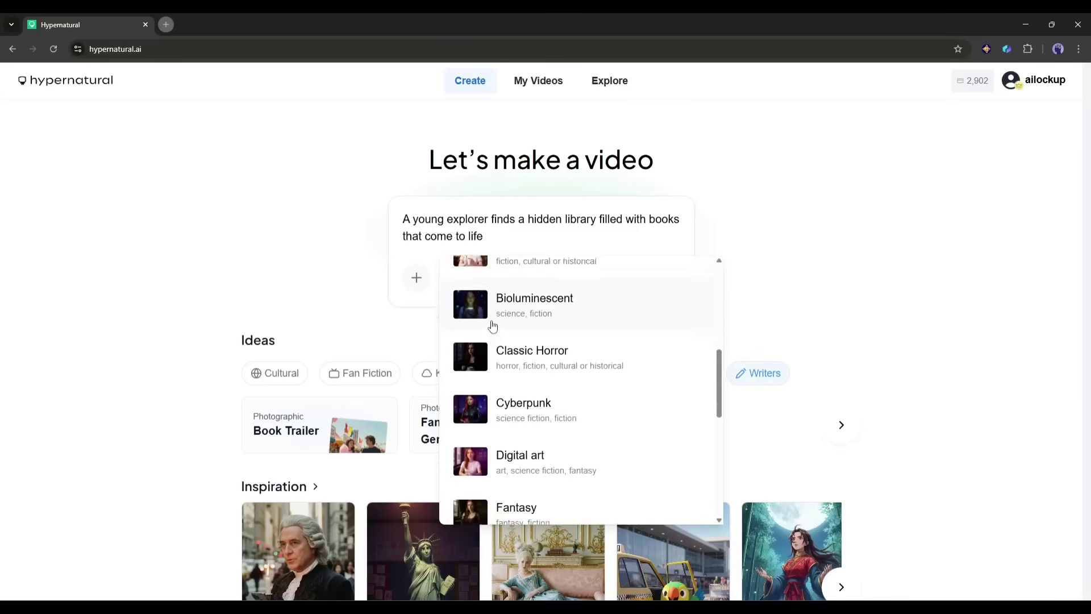
scroll(492, 326, down, 1)
scroll(492, 326, down, 1)
scroll(492, 326, down, 1)
scroll(492, 326, down, 1)
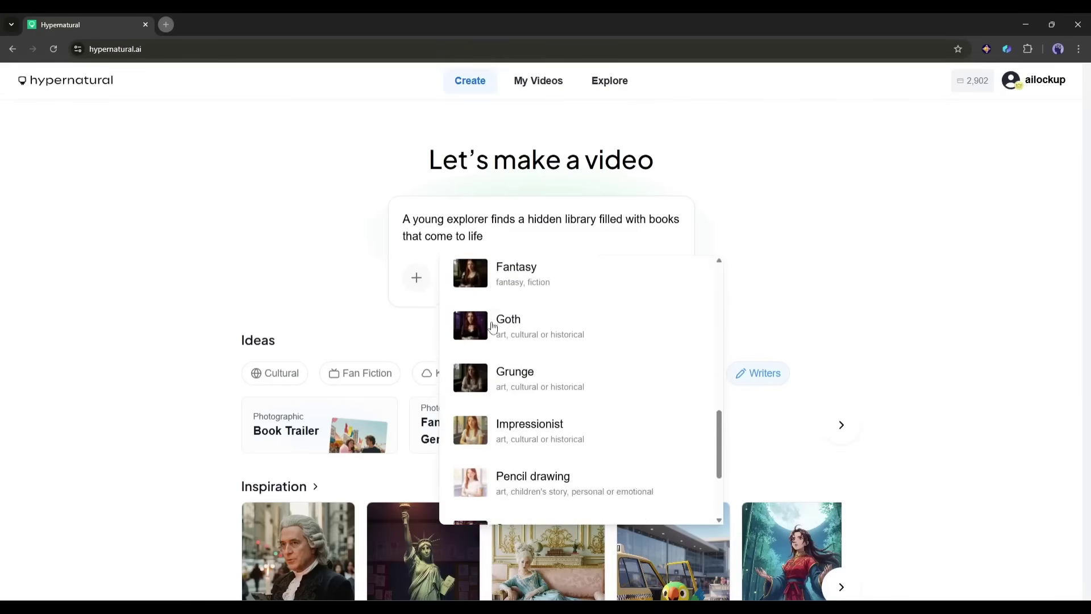
scroll(494, 345, down, 1)
scroll(497, 373, down, 1)
scroll(512, 477, up, 2)
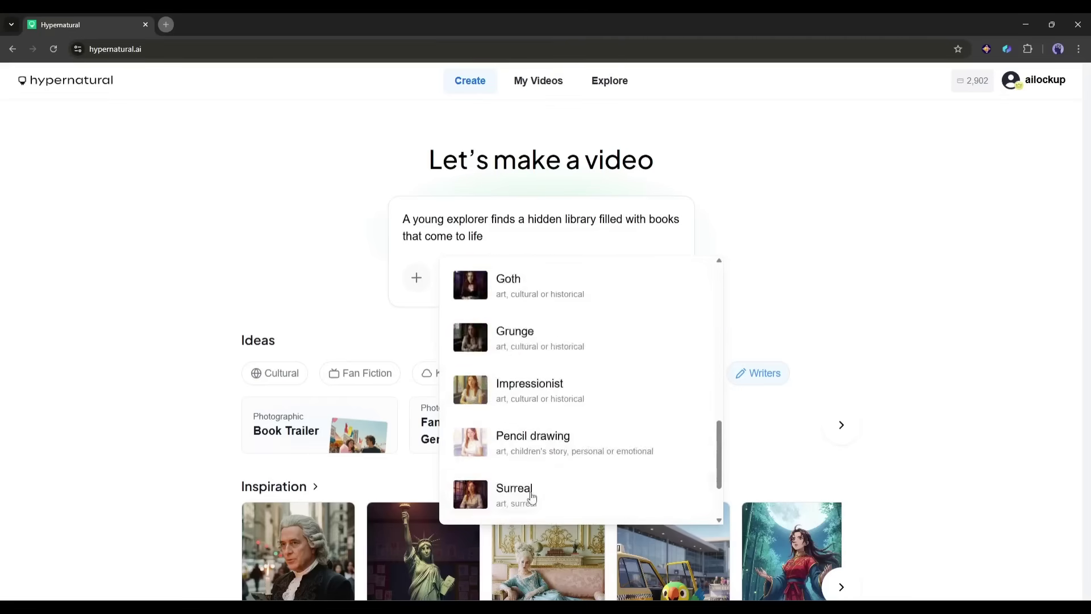
scroll(586, 480, up, 5)
scroll(643, 312, up, 3)
scroll(527, 413, down, 1)
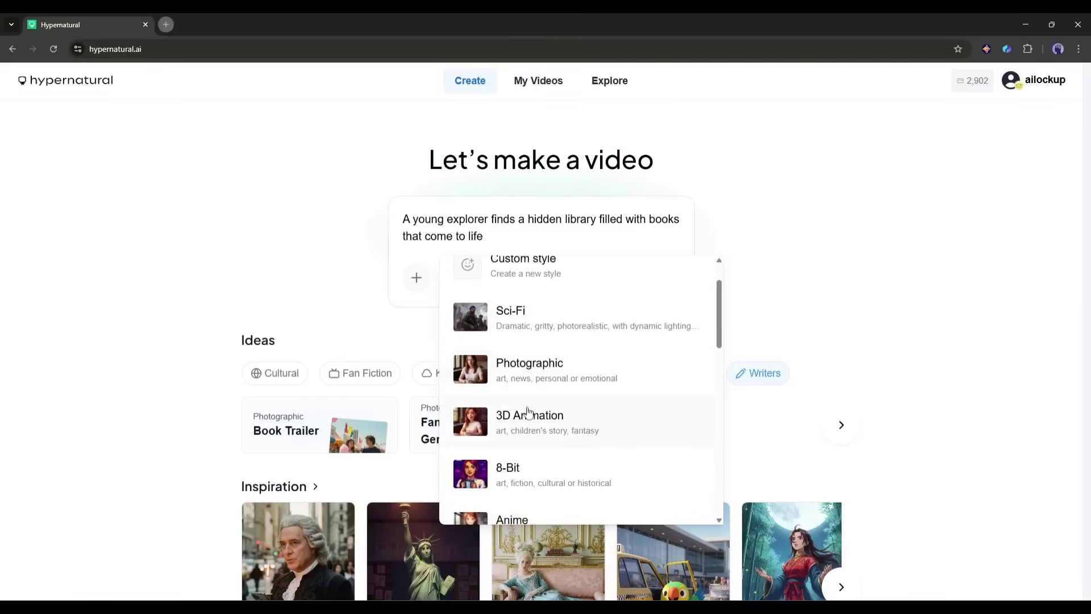
click(528, 413)
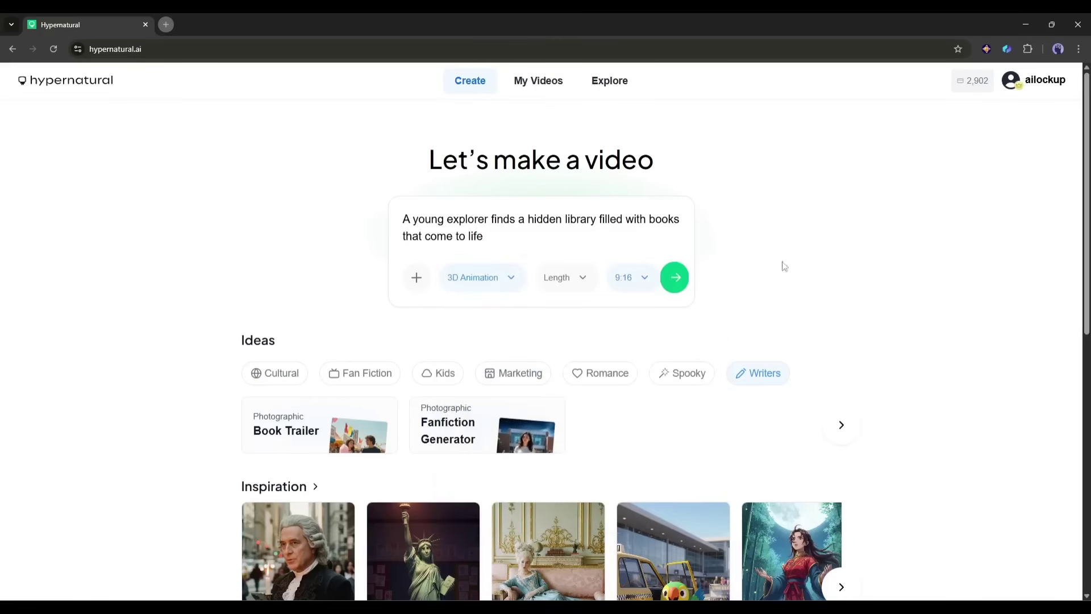
click(575, 281)
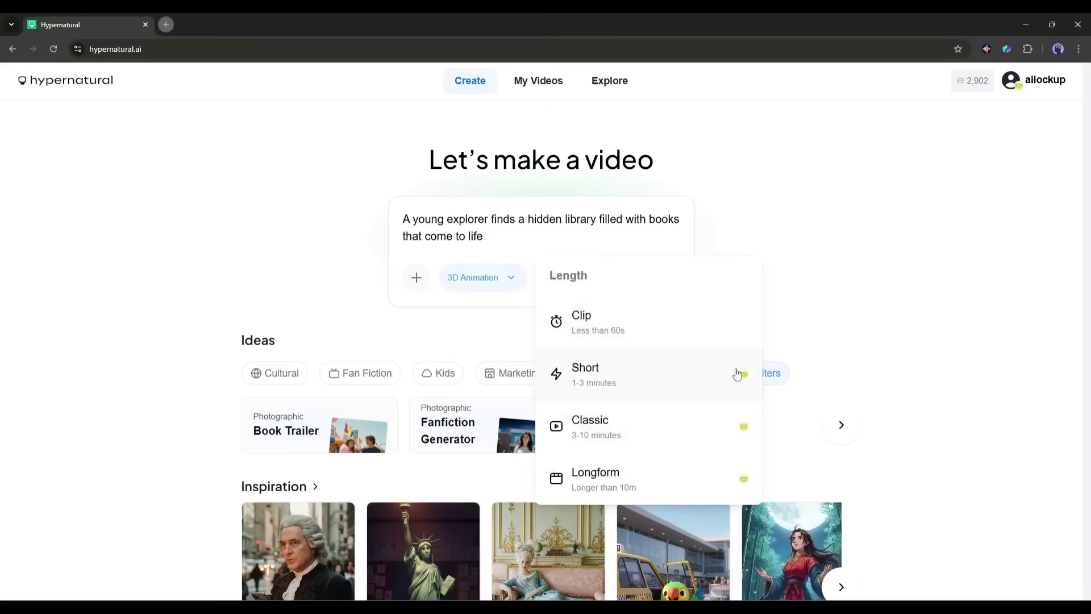
click(623, 424)
Switch the aspect ratio to 16:9 landscape and check the add-media options without adding any
click(632, 278)
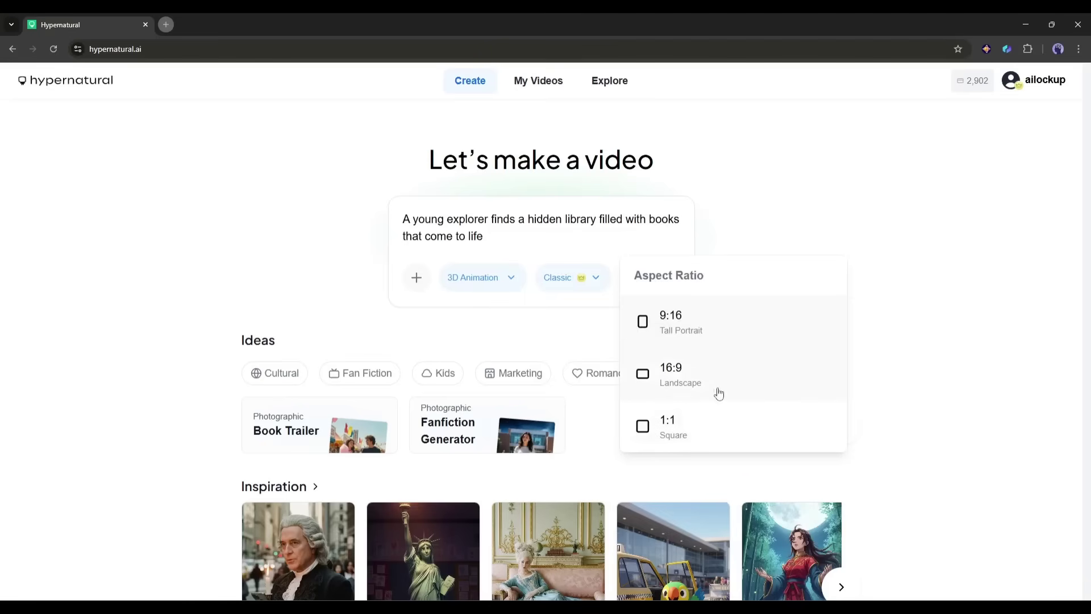
click(685, 381)
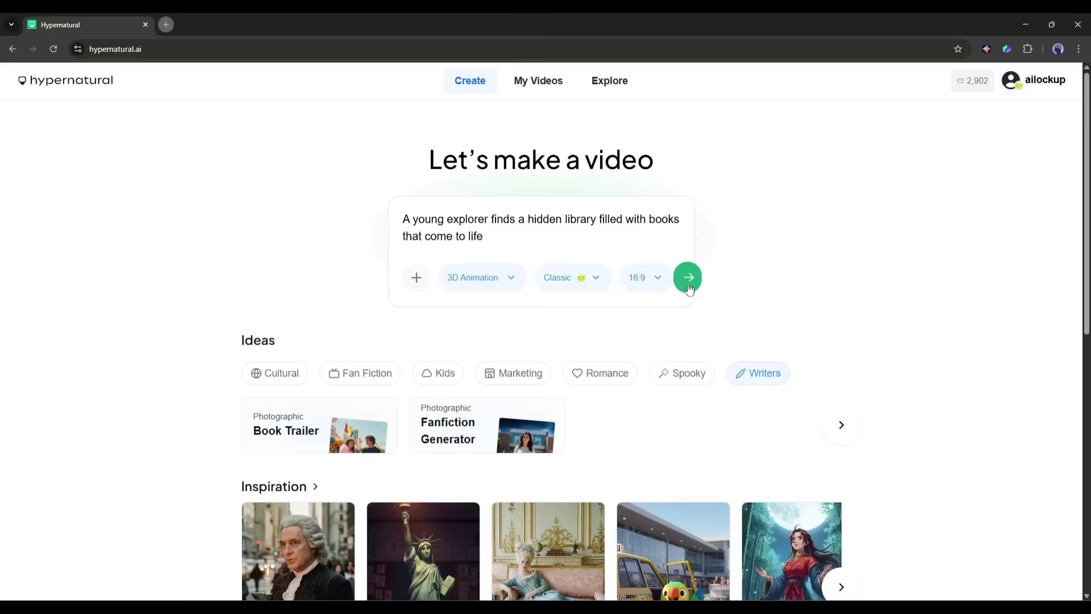
click(418, 278)
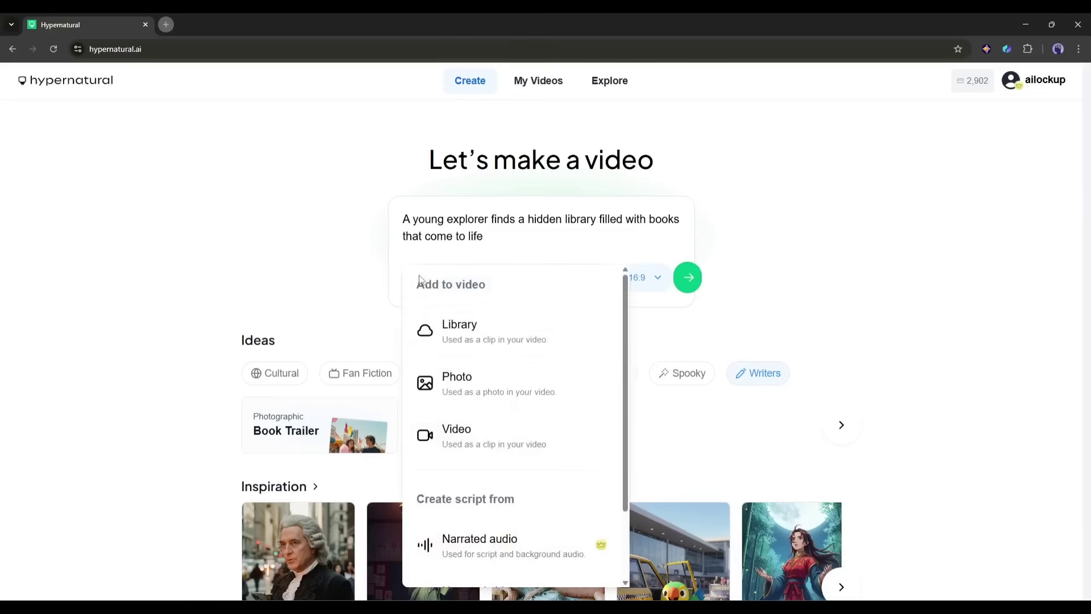
scroll(465, 346, down, 2)
scroll(474, 349, down, 1)
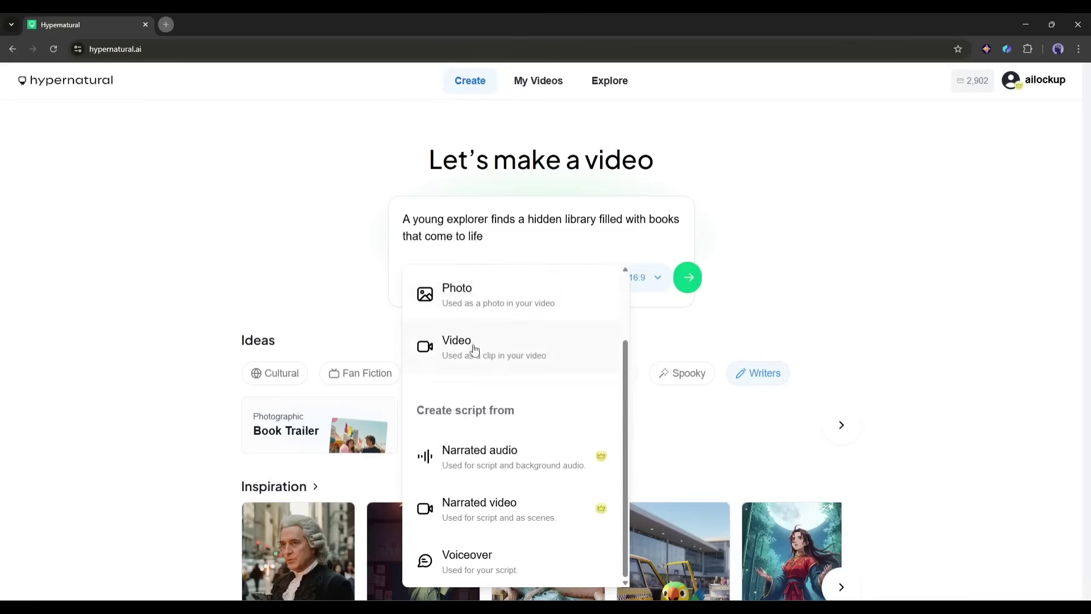
click(489, 234)
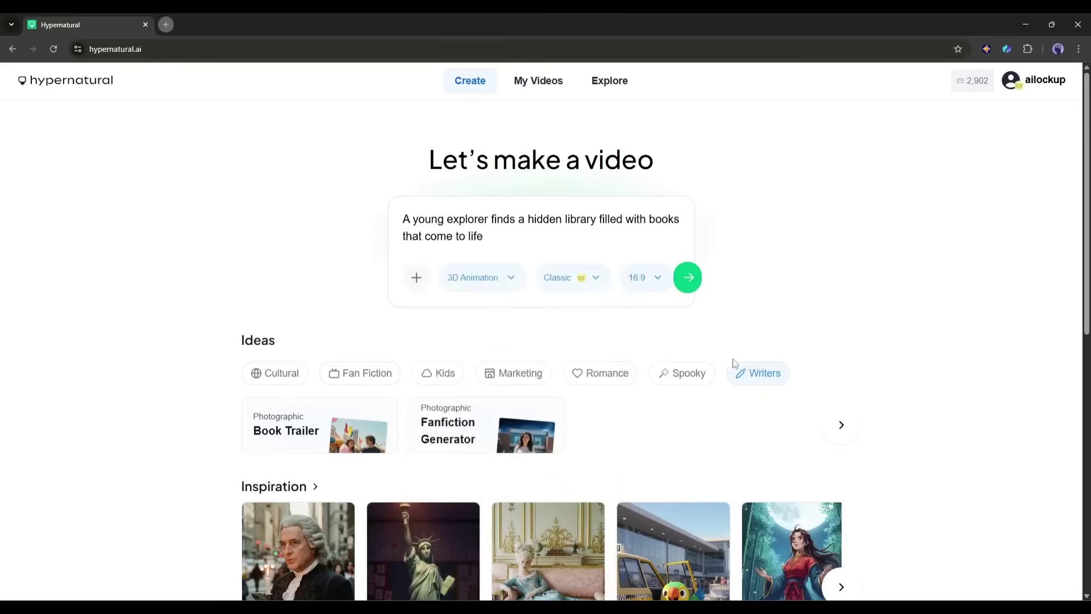
Generate the script, then request a Longer version so it runs 114 seconds
click(689, 279)
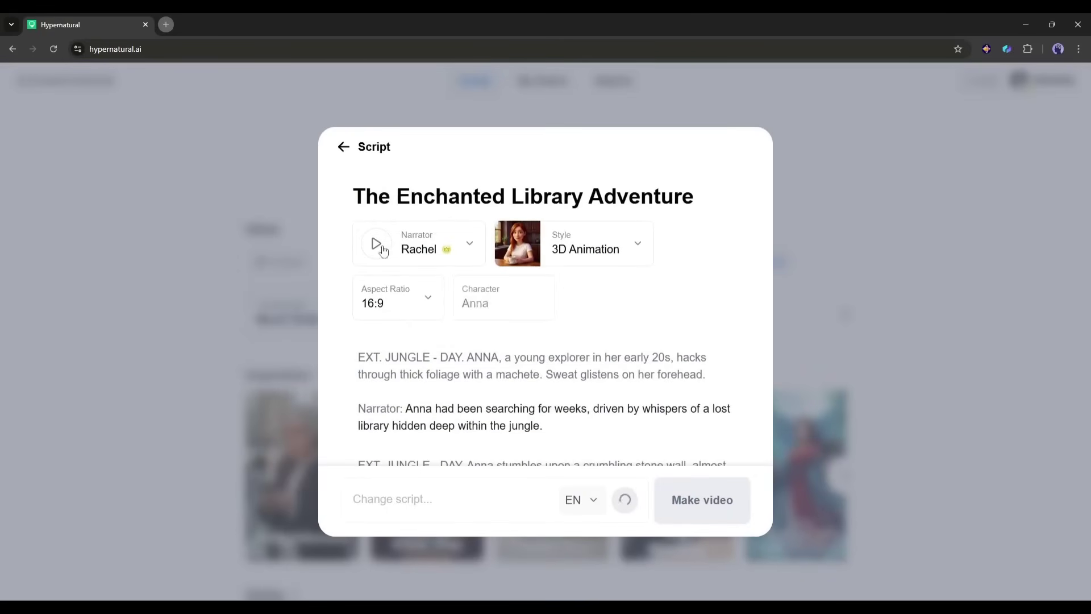
scroll(597, 202, down, 2)
scroll(562, 267, up, 1)
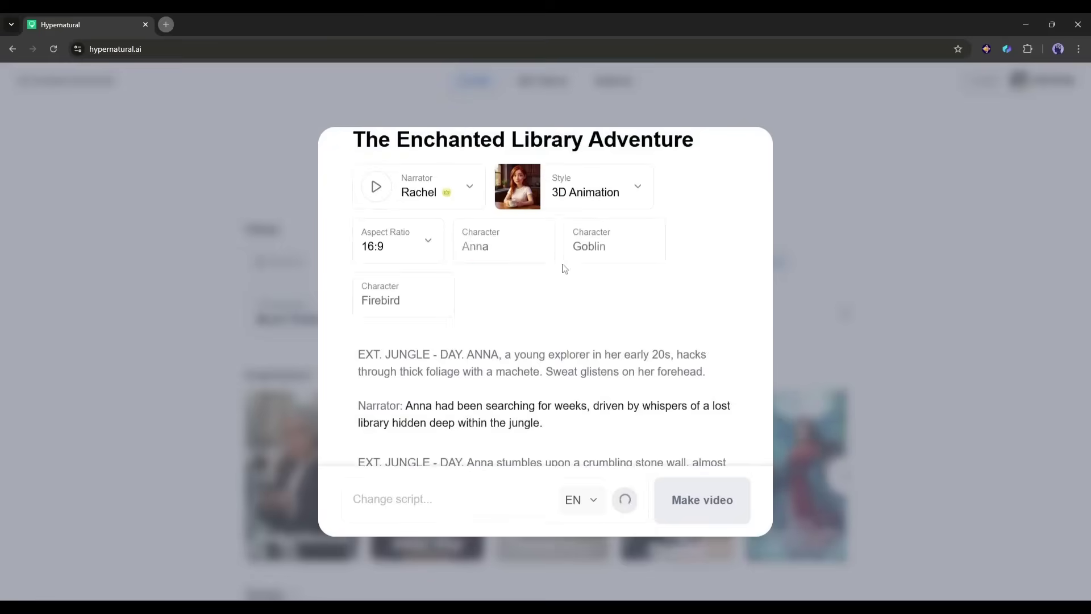
scroll(558, 273, down, 5)
scroll(549, 295, up, 2)
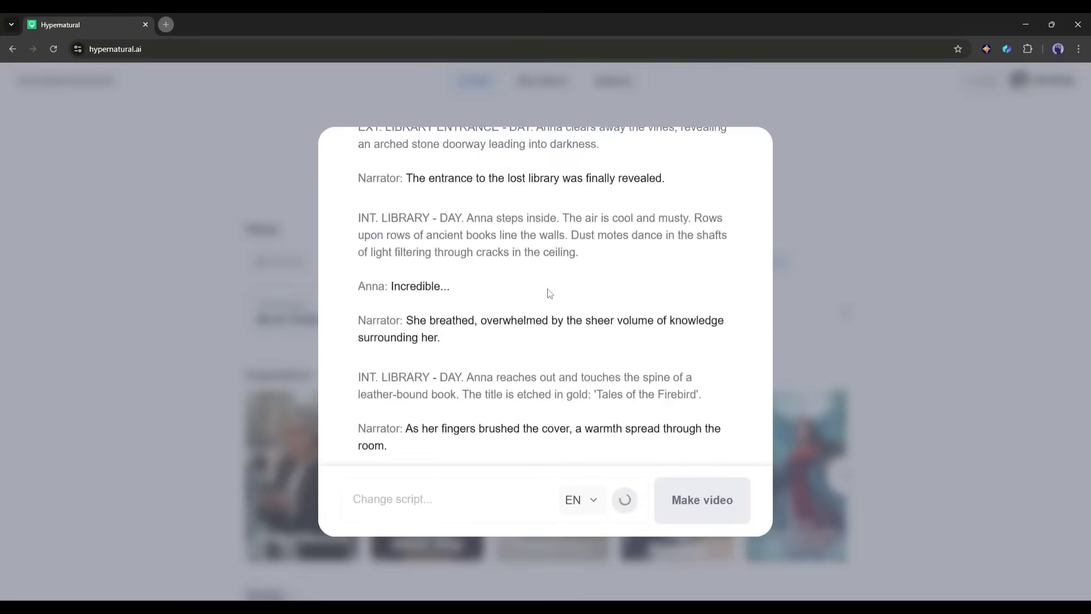
scroll(550, 295, up, 3)
scroll(550, 295, up, 3)
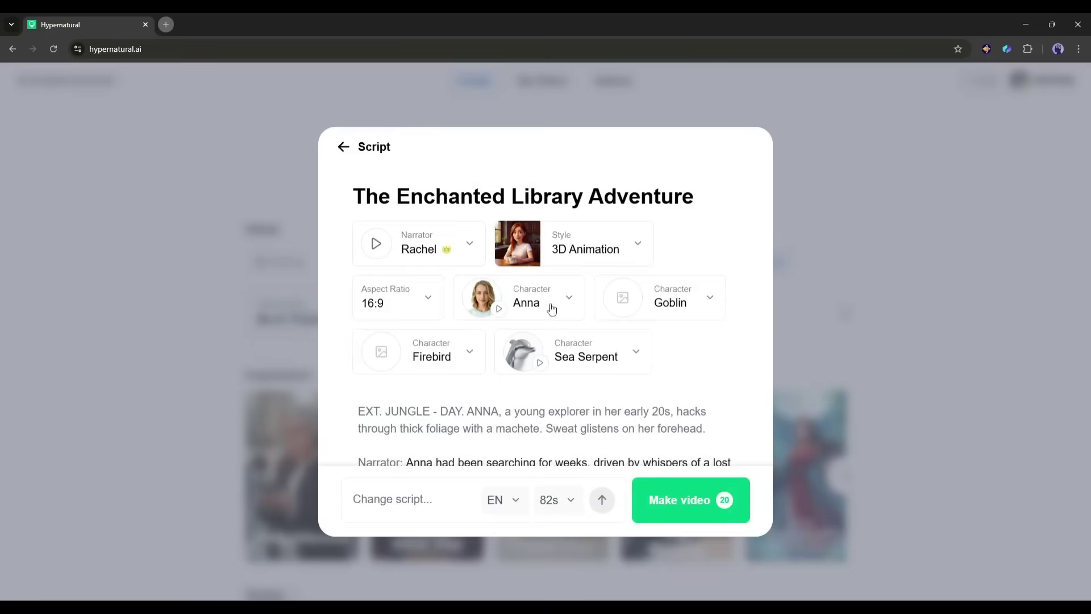
scroll(547, 306, down, 5)
scroll(541, 224, down, 3)
scroll(472, 227, down, 1)
scroll(472, 227, down, 3)
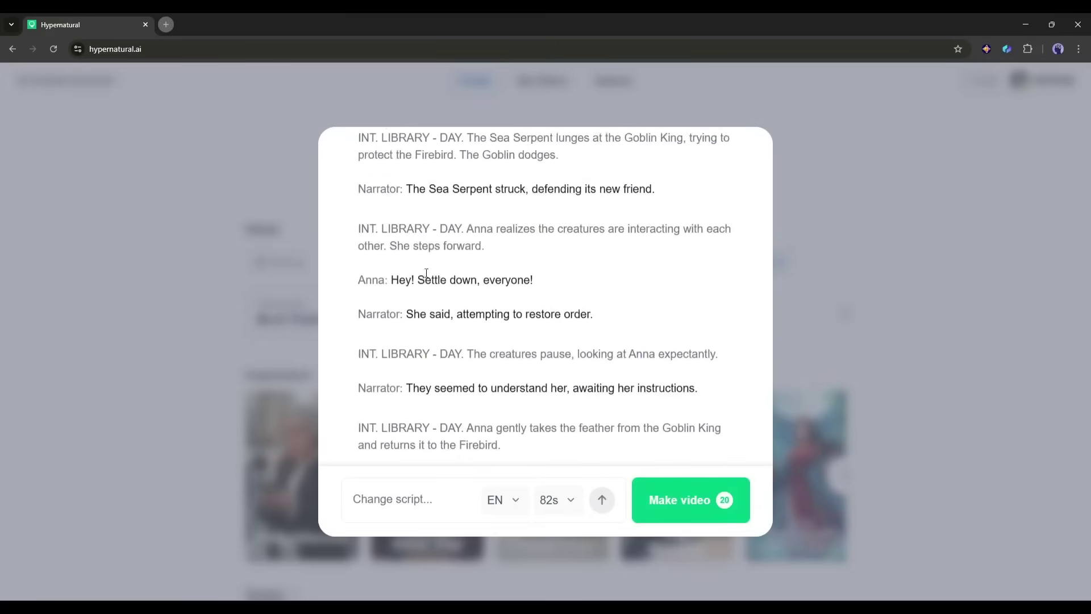
scroll(482, 273, down, 2)
scroll(495, 340, down, 3)
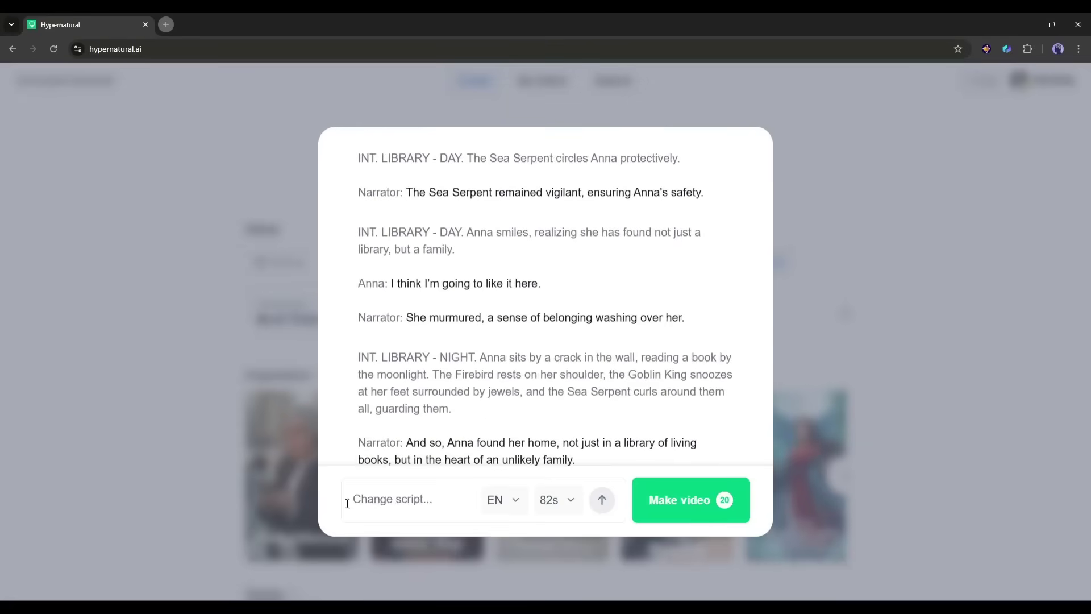
click(370, 514)
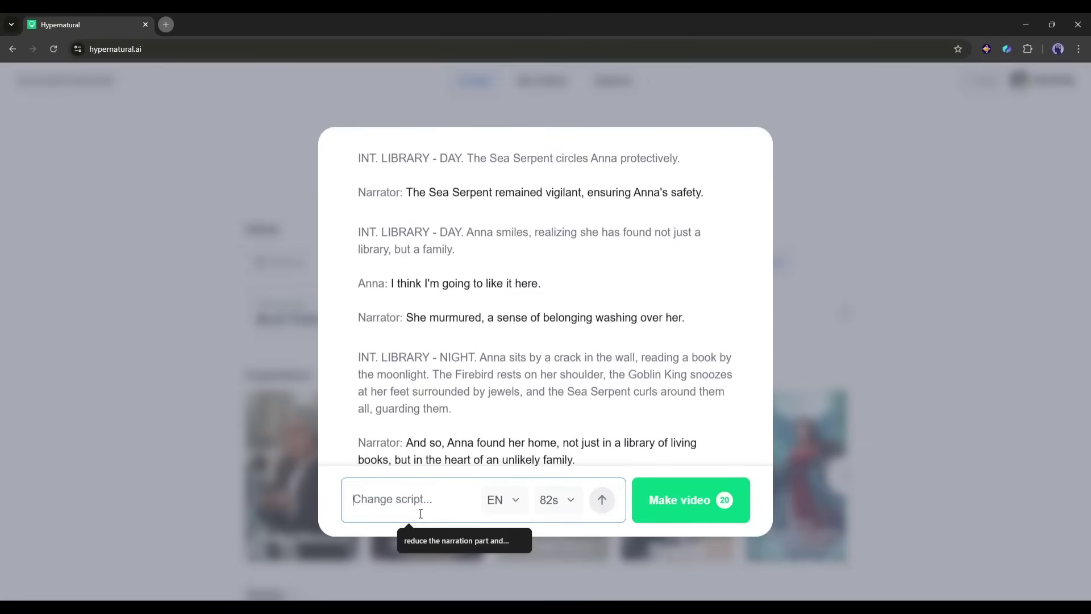
click(552, 511)
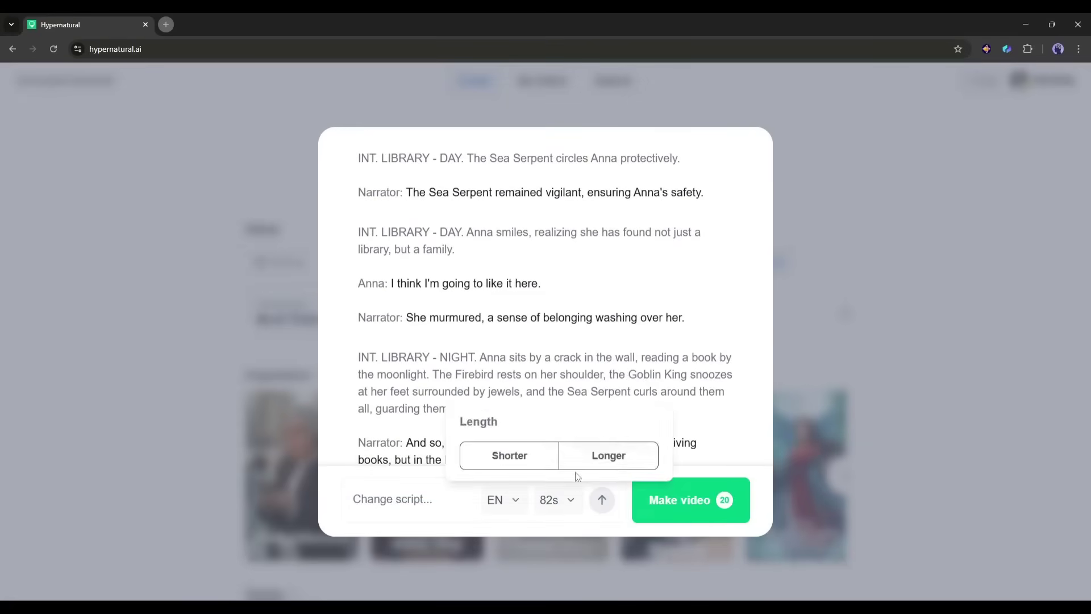
key(Return)
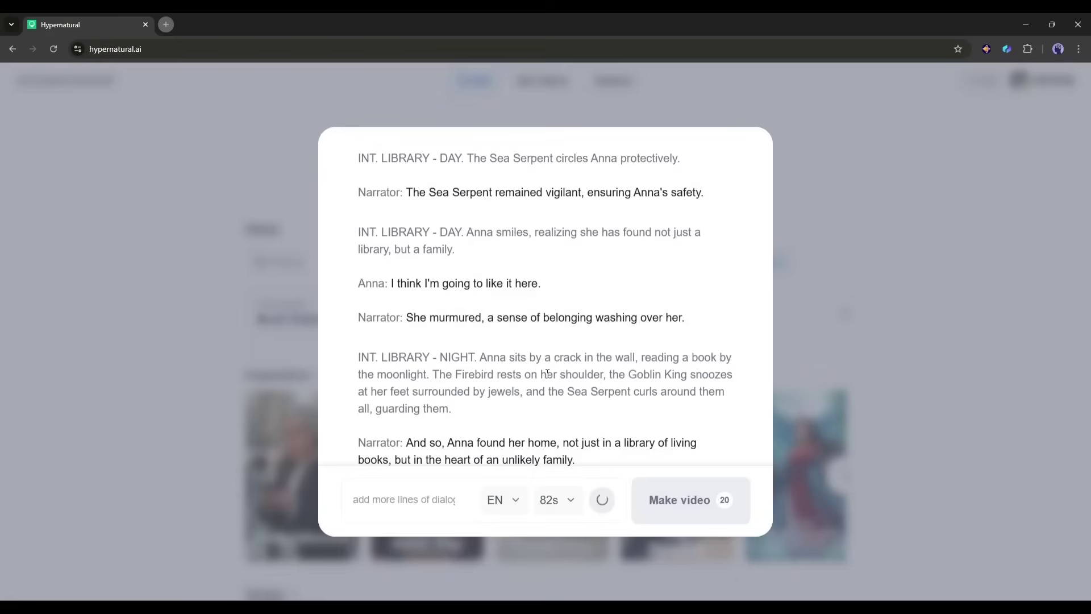
scroll(512, 392, up, 3)
scroll(472, 410, up, 3)
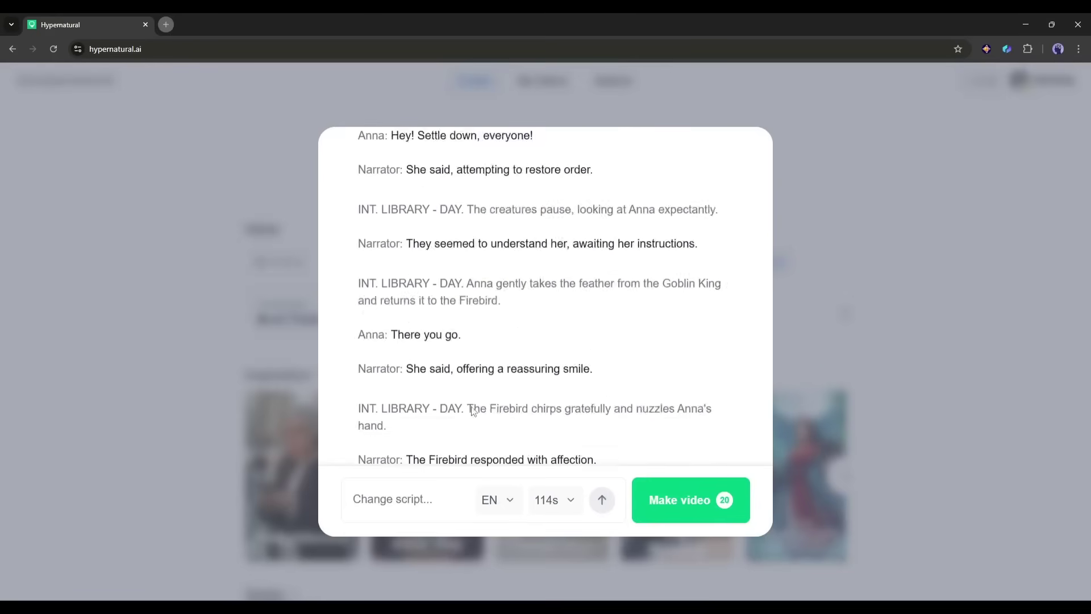
scroll(472, 411, up, 5)
scroll(470, 407, up, 5)
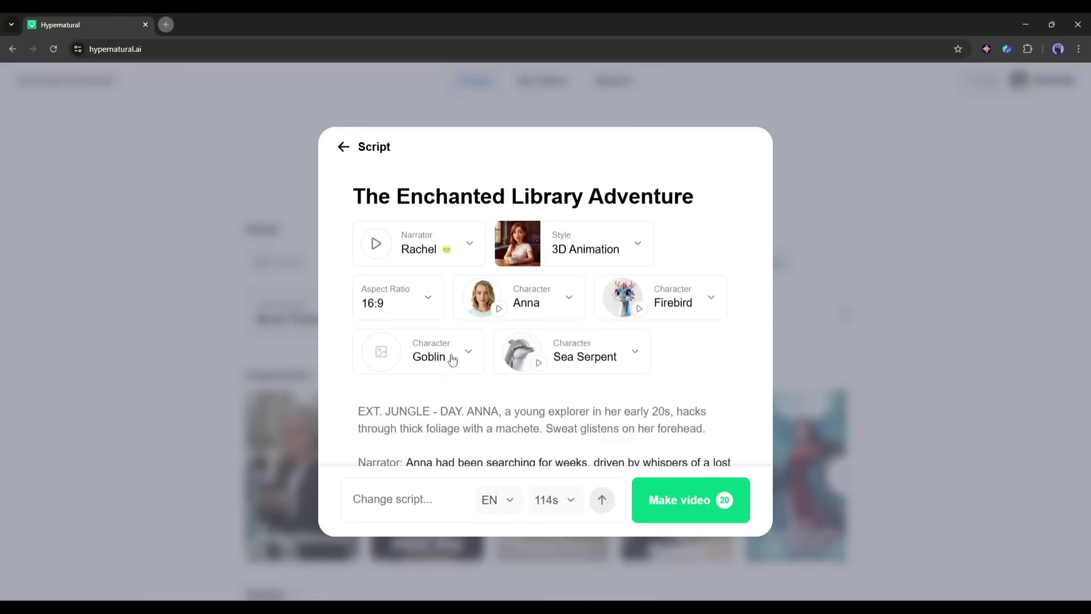
Look over Anna's cast choices without changing her, then open the Goblin role's cast list
click(562, 303)
scroll(546, 341, down, 2)
scroll(546, 341, up, 2)
click(562, 302)
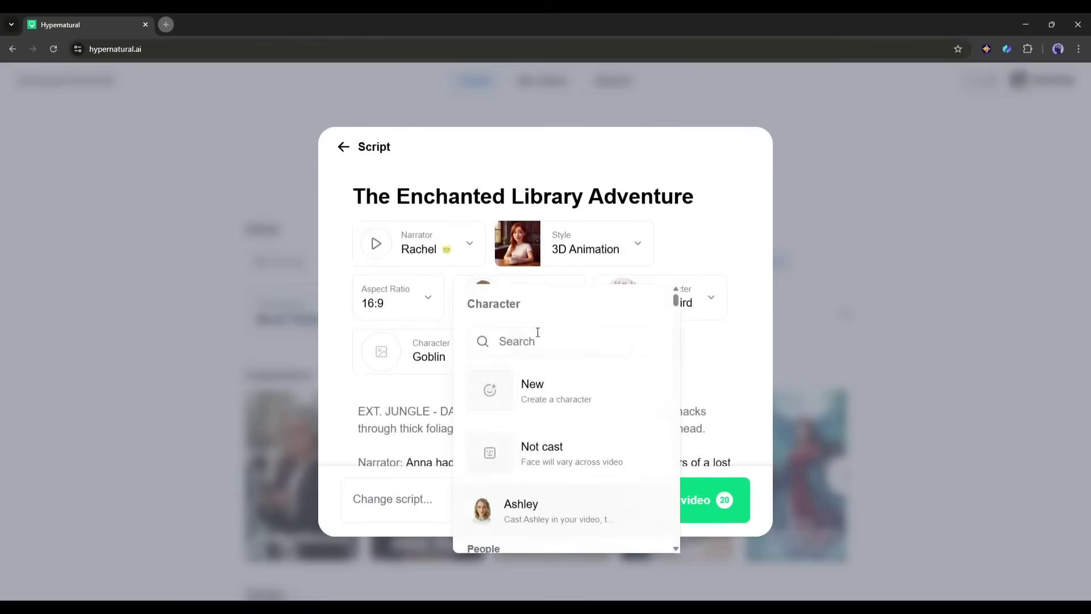
scroll(509, 428, down, 3)
scroll(509, 428, down, 2)
scroll(485, 426, down, 3)
scroll(533, 415, down, 2)
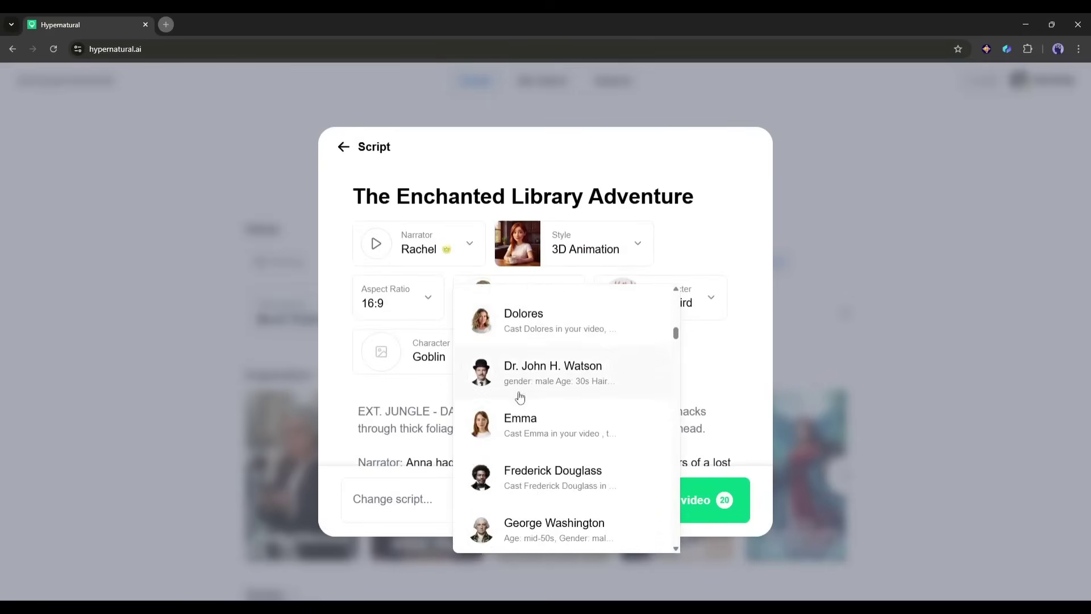
click(451, 375)
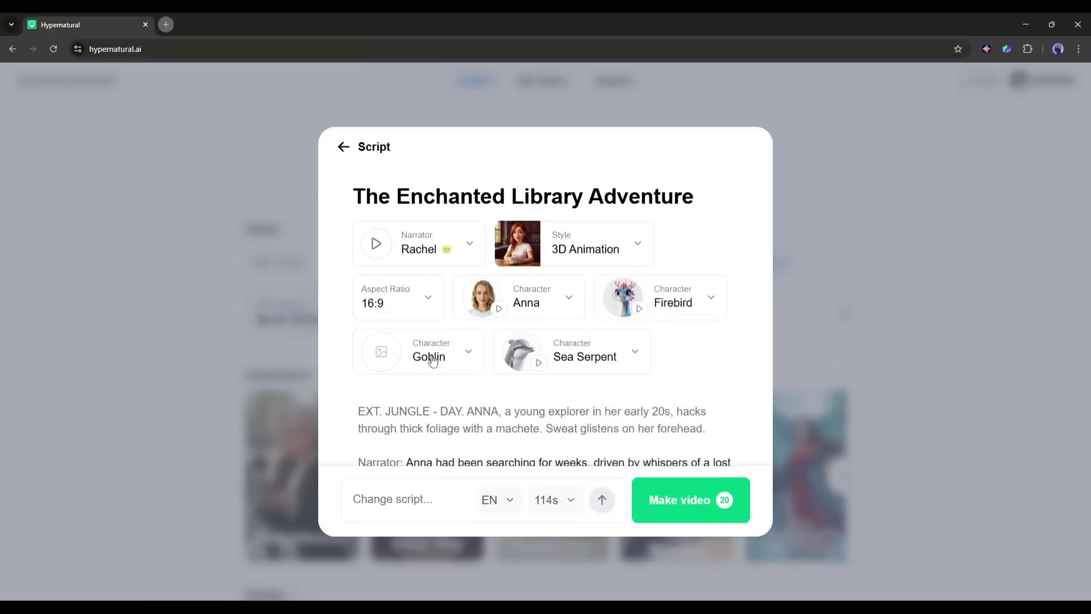
click(433, 361)
scroll(487, 307, down, 3)
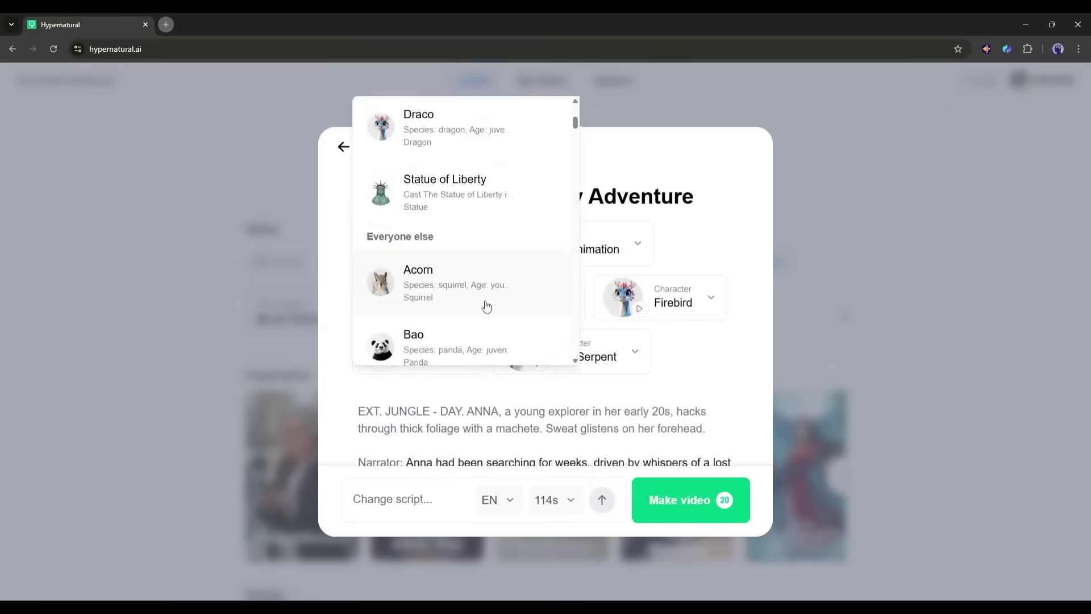
scroll(485, 305, down, 2)
scroll(486, 305, down, 3)
scroll(486, 305, down, 2)
scroll(486, 305, down, 1)
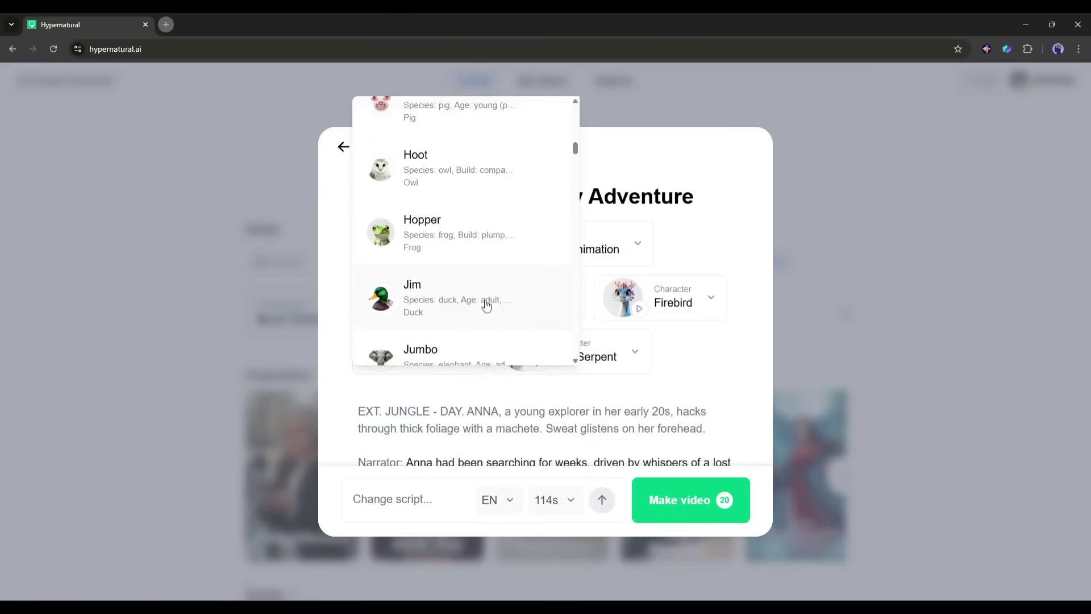
scroll(485, 305, down, 3)
scroll(486, 305, down, 3)
scroll(485, 305, down, 2)
scroll(486, 305, down, 3)
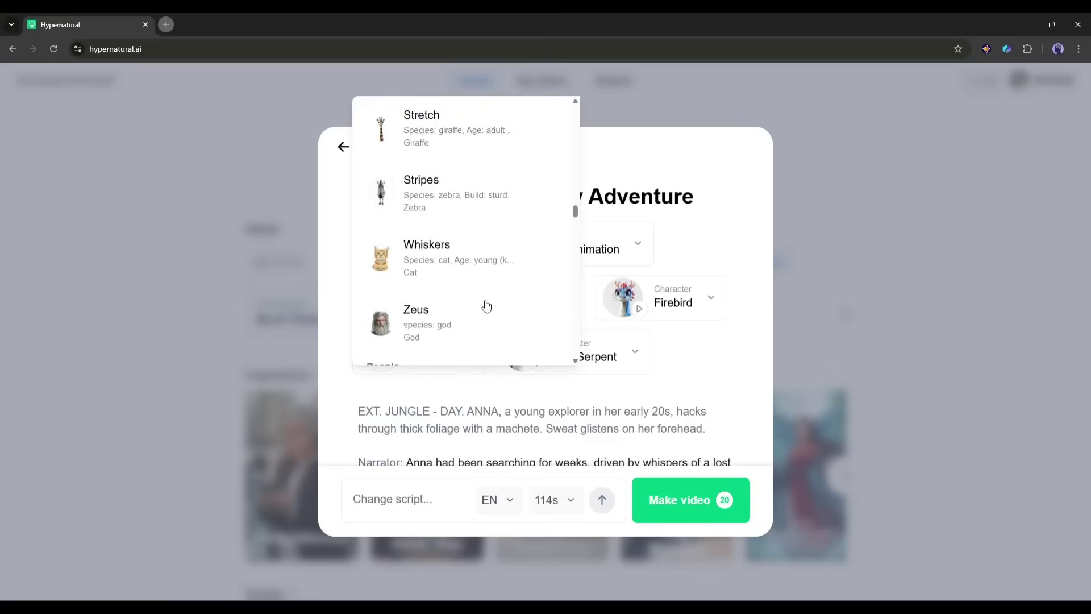
scroll(486, 306, down, 2)
scroll(486, 305, down, 1)
scroll(487, 305, down, 2)
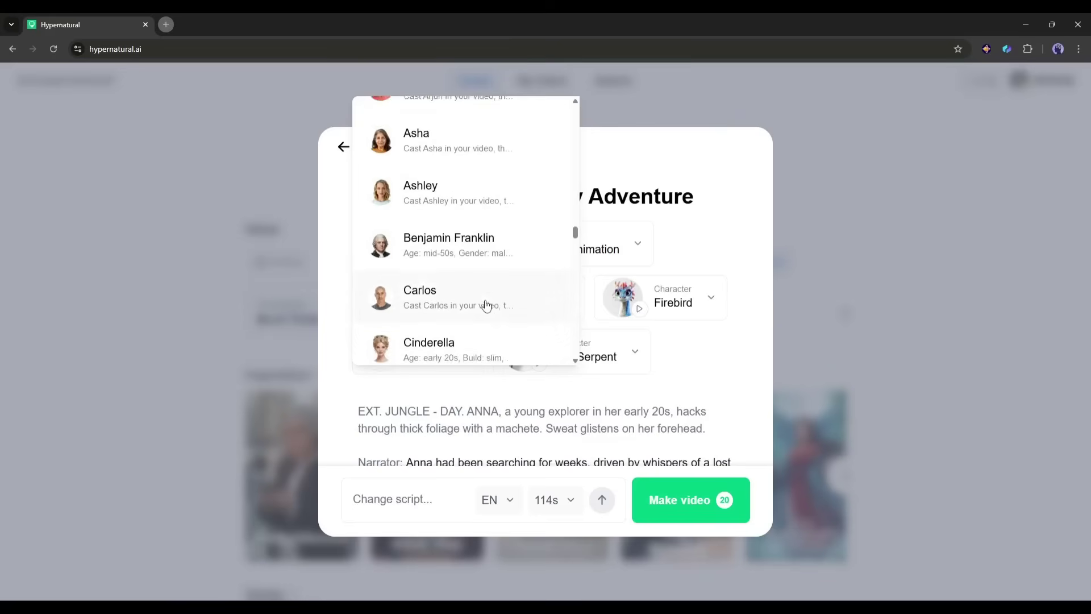
scroll(486, 305, down, 1)
scroll(484, 304, down, 3)
scroll(481, 301, down, 3)
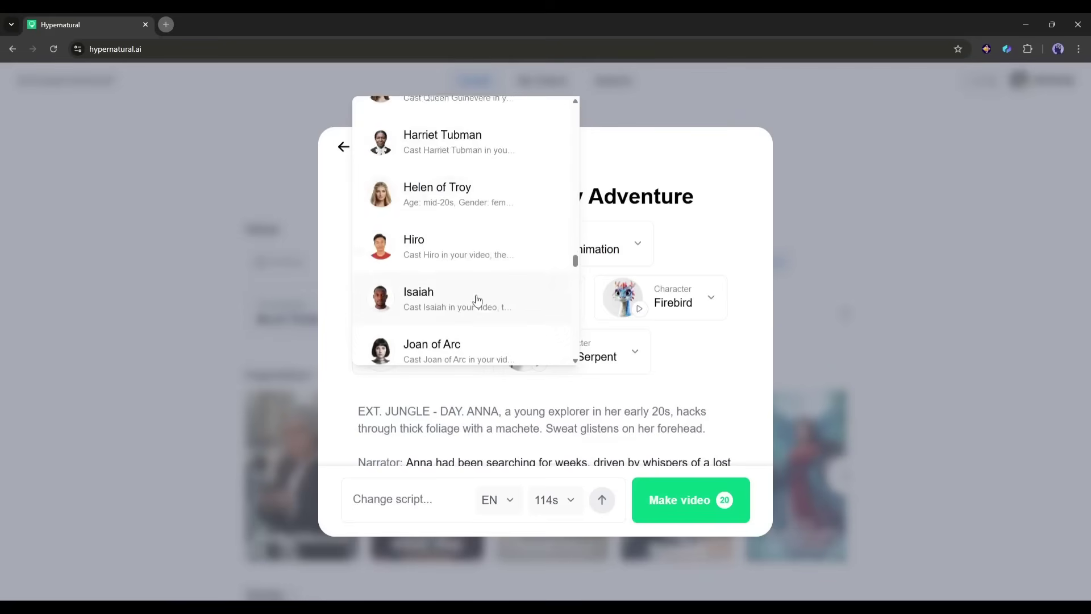
scroll(477, 300, down, 4)
scroll(476, 299, down, 1)
scroll(476, 301, down, 2)
scroll(477, 301, down, 2)
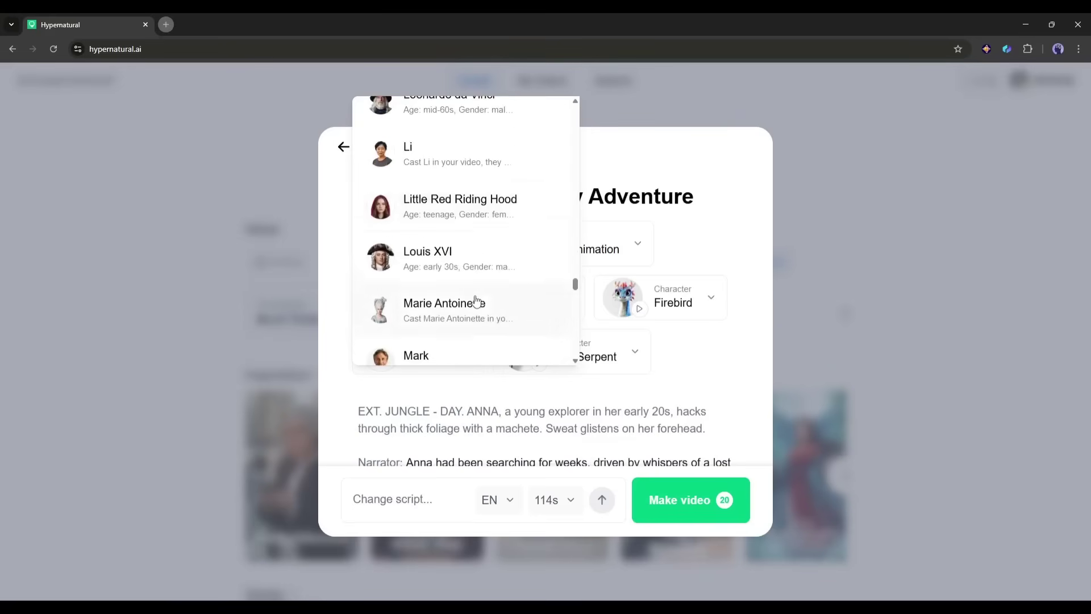
scroll(475, 302, down, 2)
scroll(475, 302, down, 3)
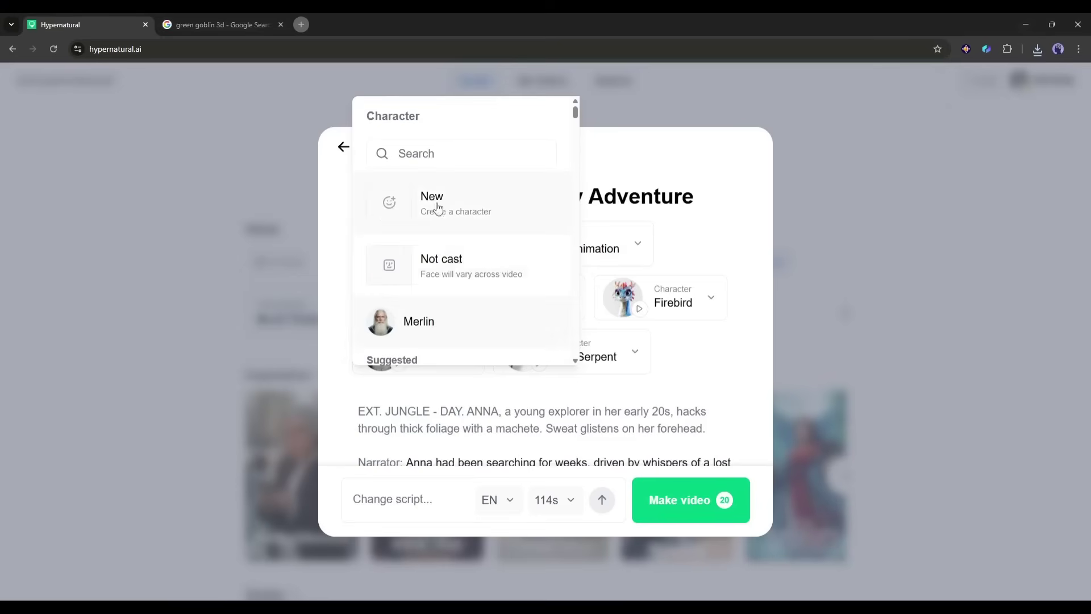
Define a new Goblin character with the green goblin portrait and corrected name, then generate it
click(438, 208)
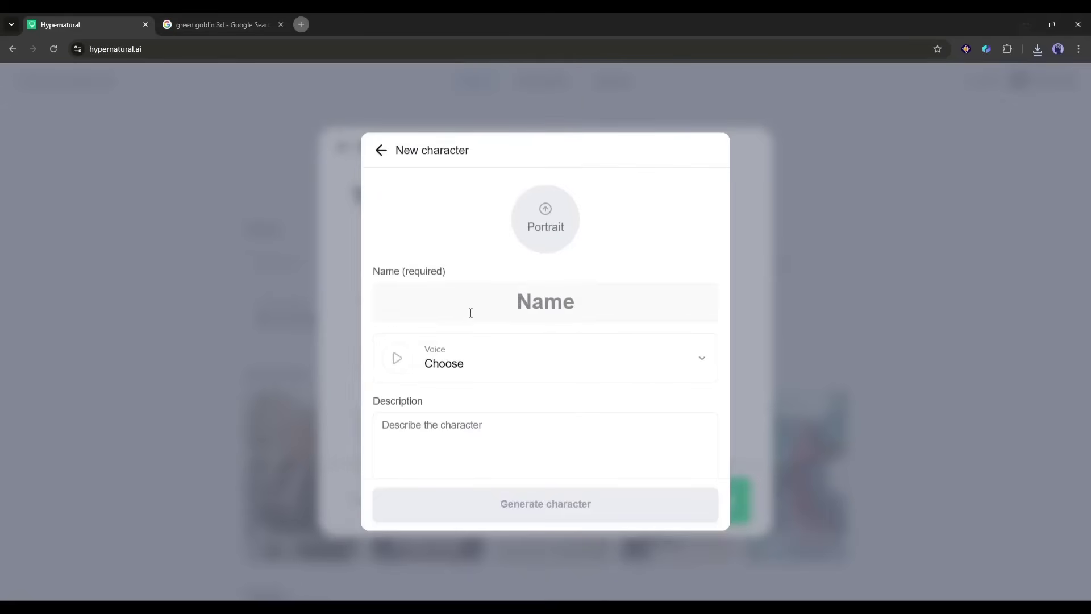
click(553, 220)
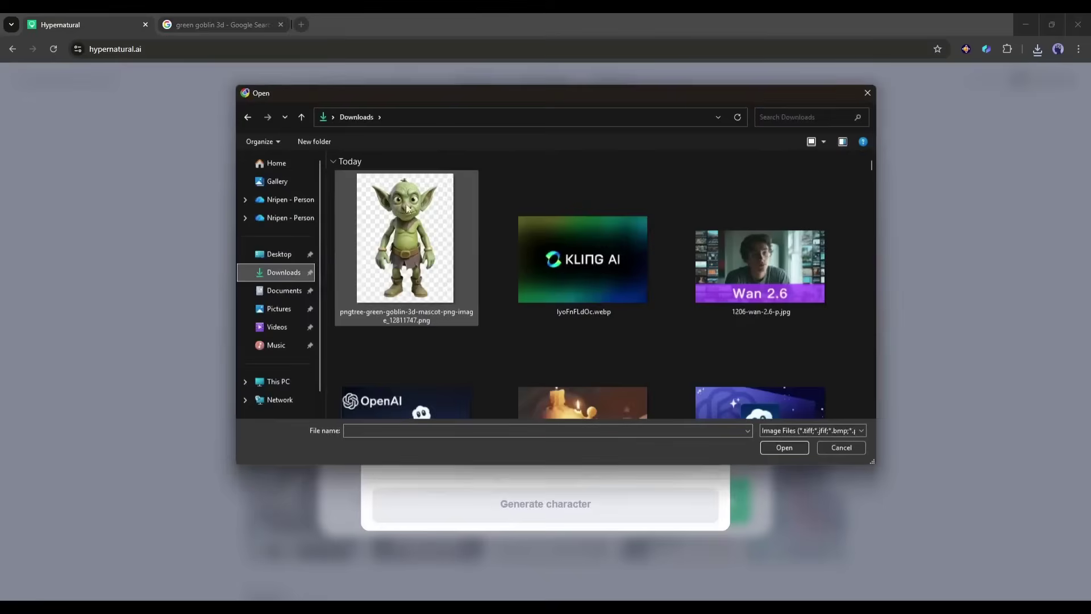
double_click(442, 289)
text(Gon)
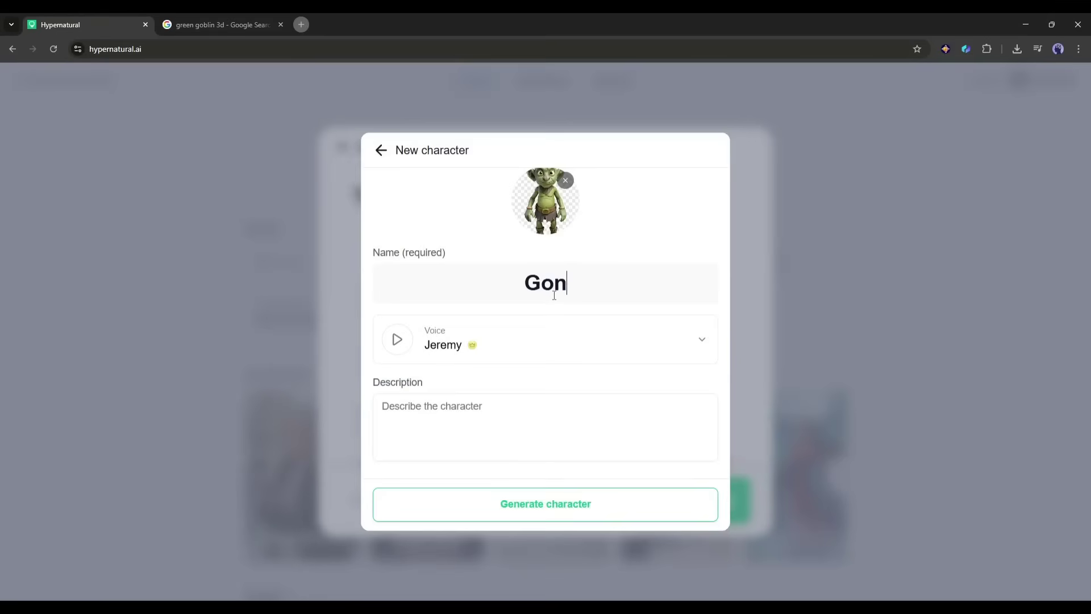
key(BackSpace)
text(blin)
click(509, 401)
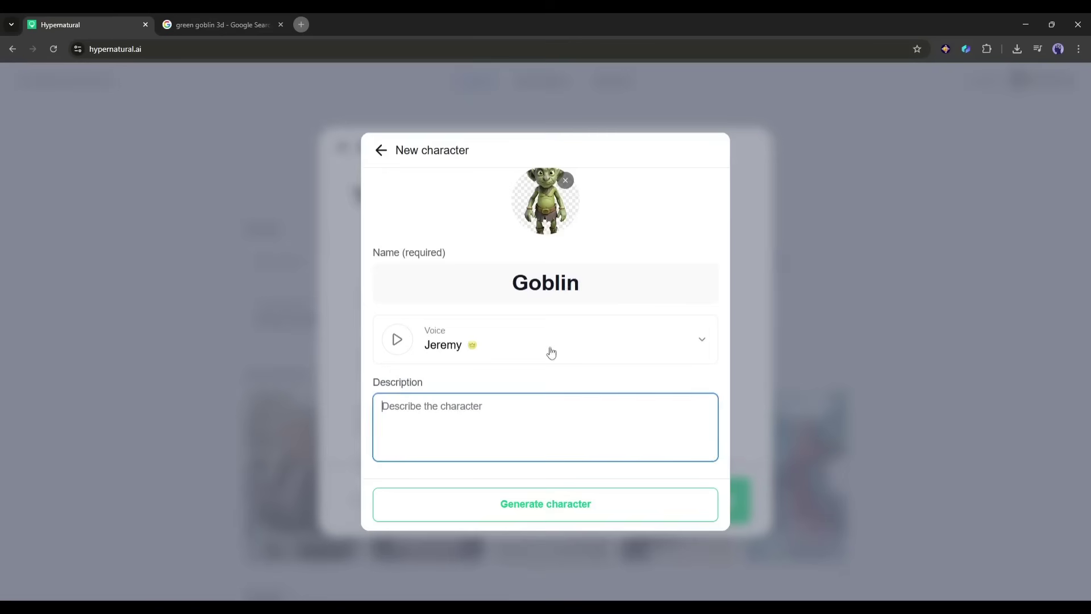
text(A green goblin)
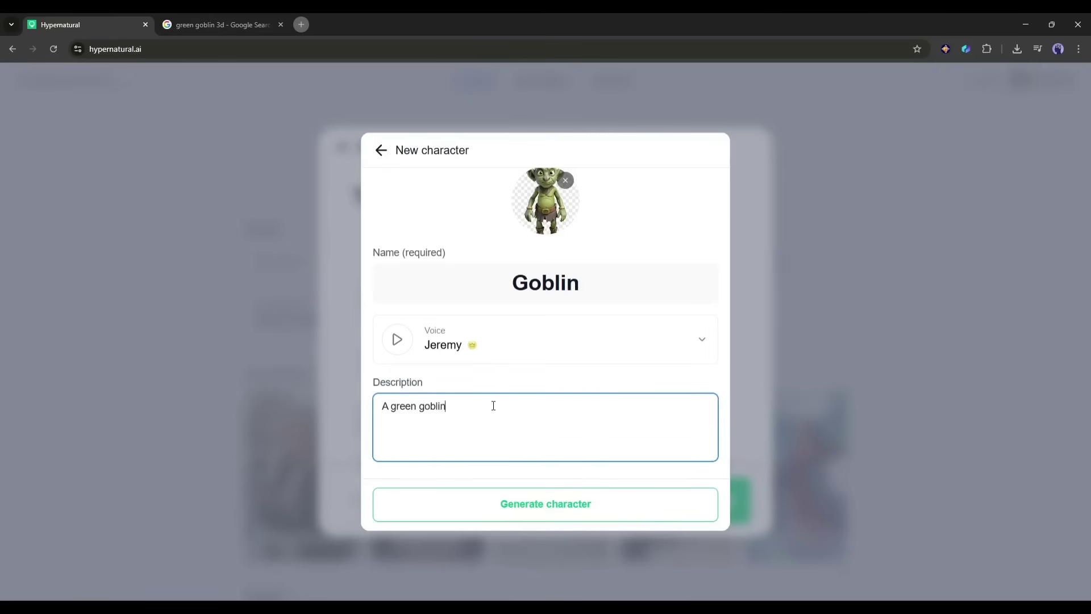
click(508, 519)
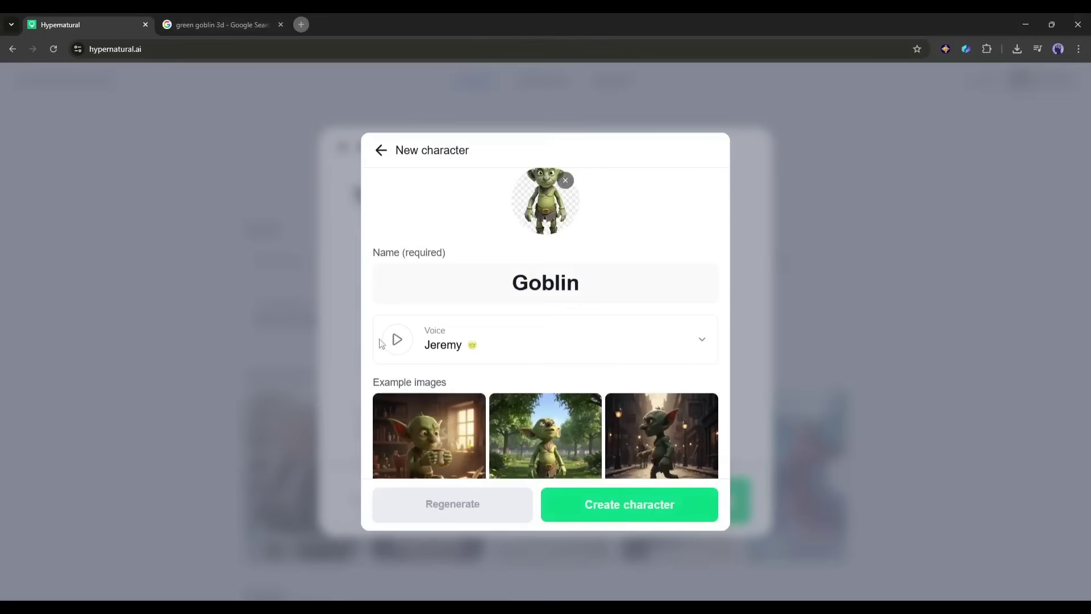
scroll(545, 315, down, 2)
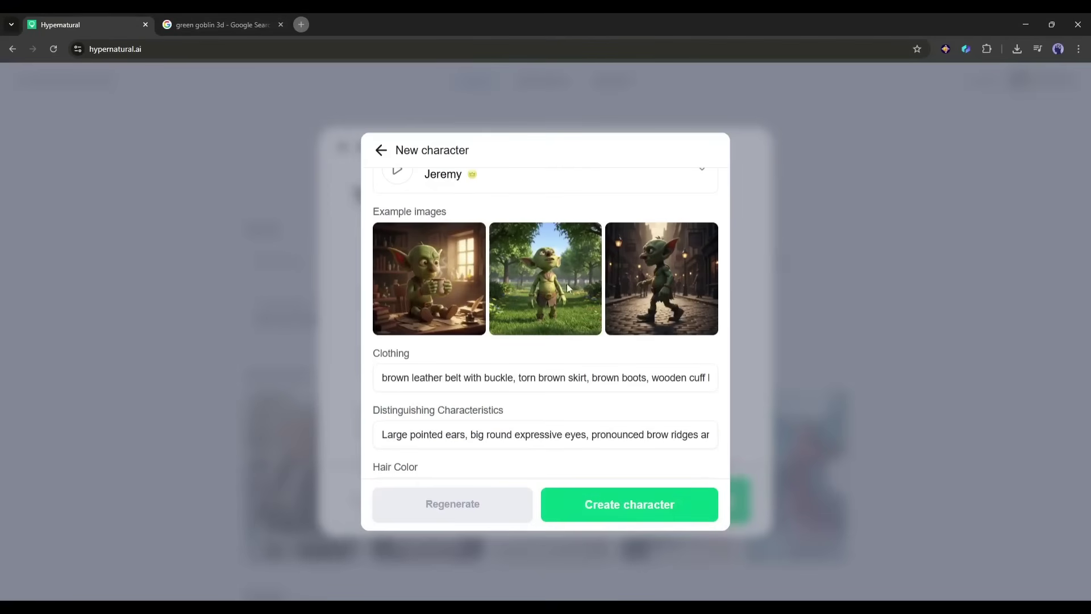
scroll(446, 318, down, 1)
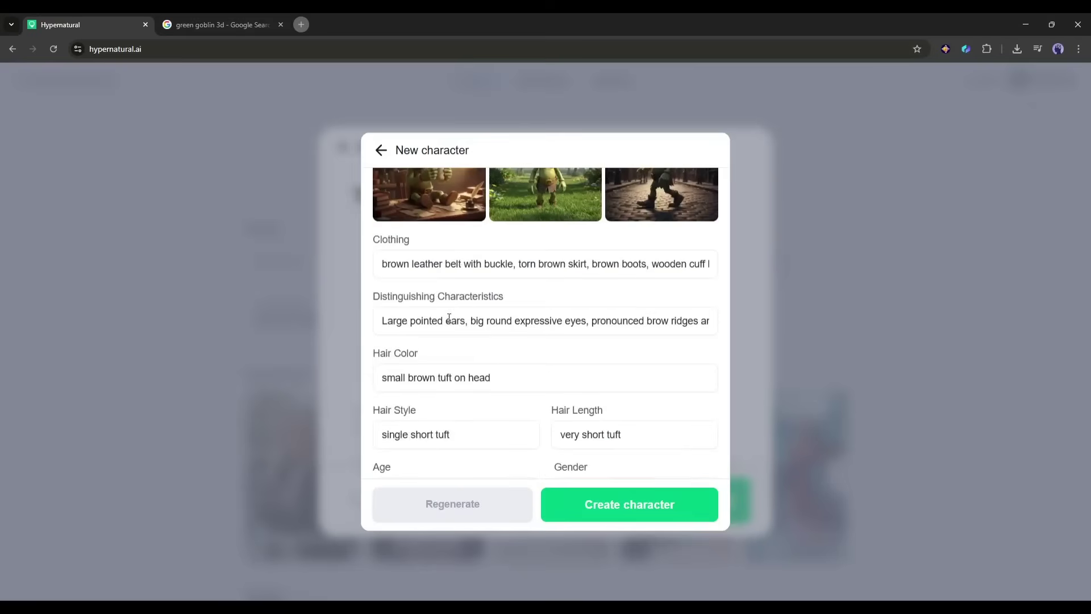
scroll(461, 328, down, 2)
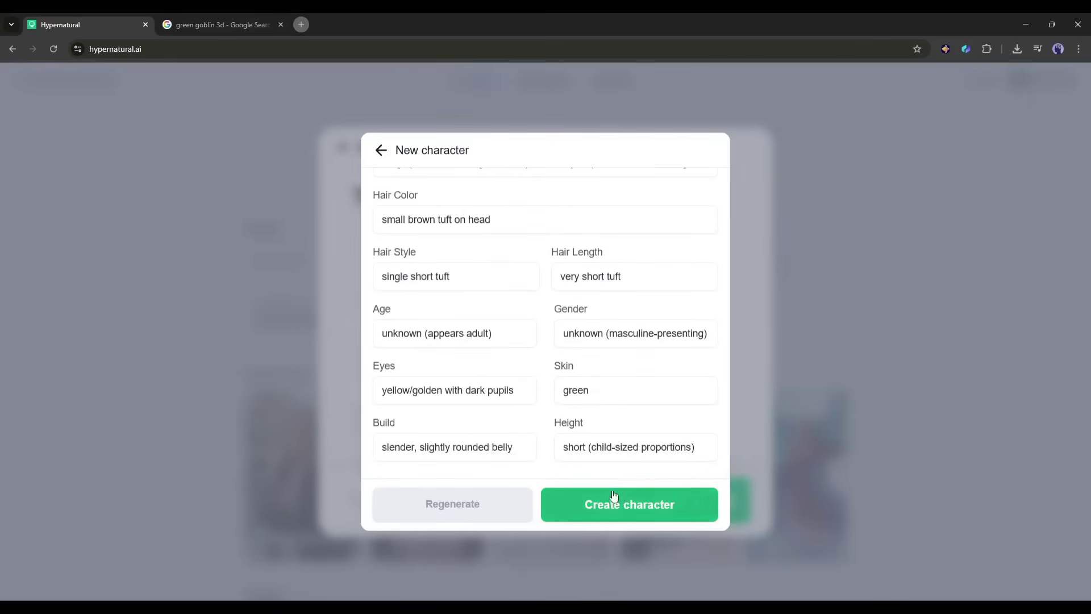
scroll(588, 443, up, 1)
scroll(577, 404, up, 2)
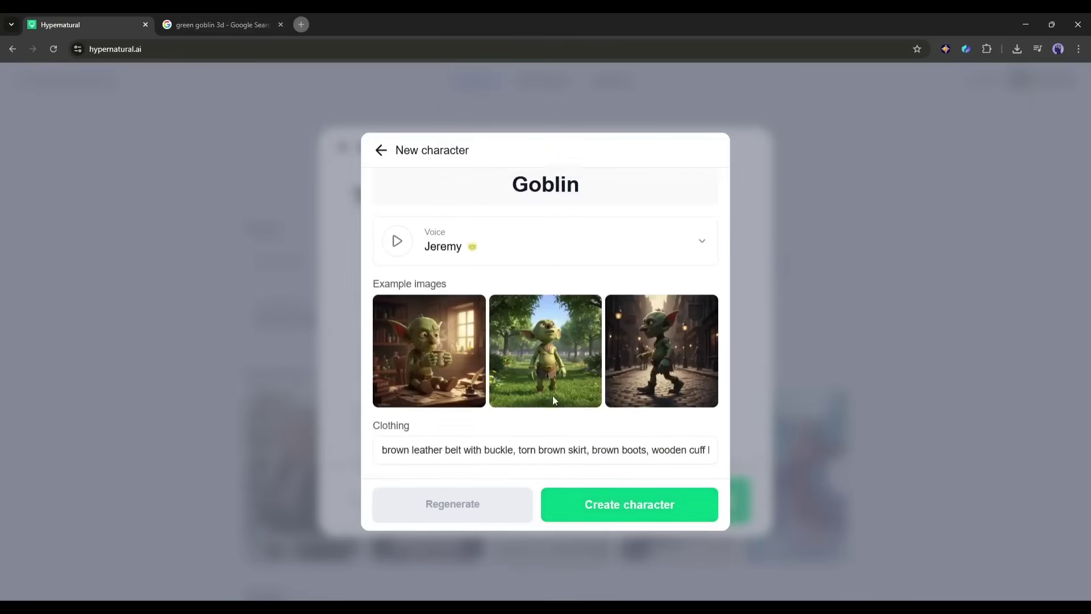
scroll(552, 395, up, 1)
scroll(553, 395, down, 3)
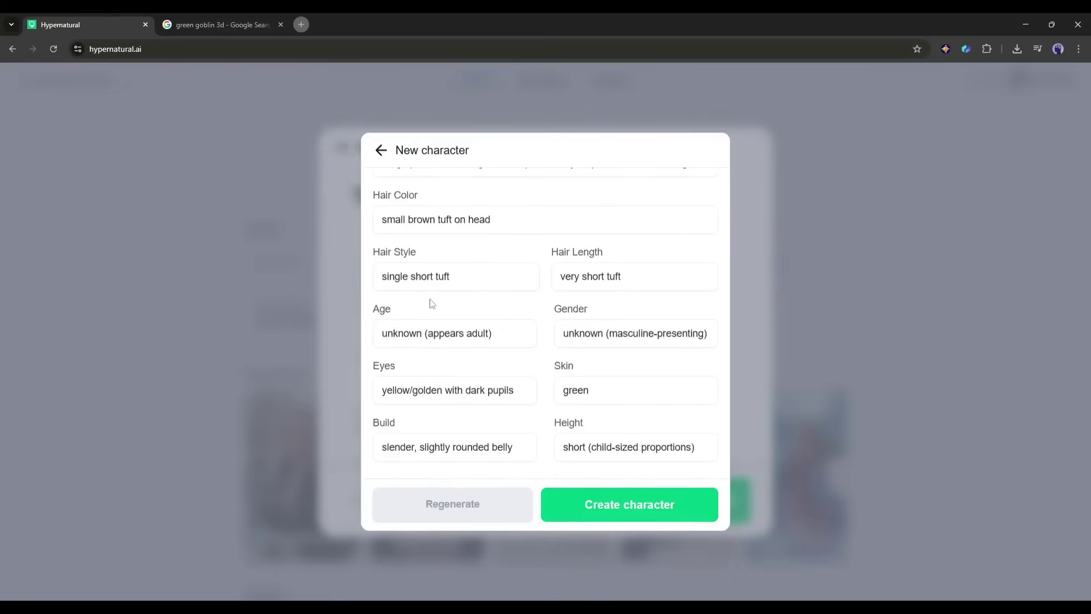
Confirm the Goblin character and let The Enchanted Library Adventure load in the editor
click(553, 504)
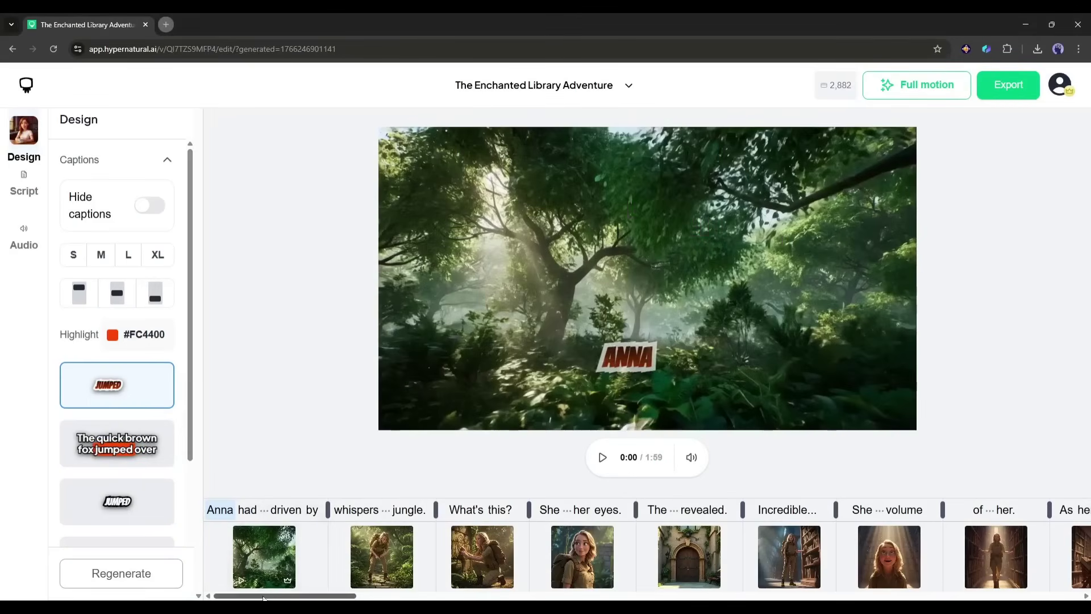
Play the video preview and pause it at 0:49 on the dolphin scene
click(603, 459)
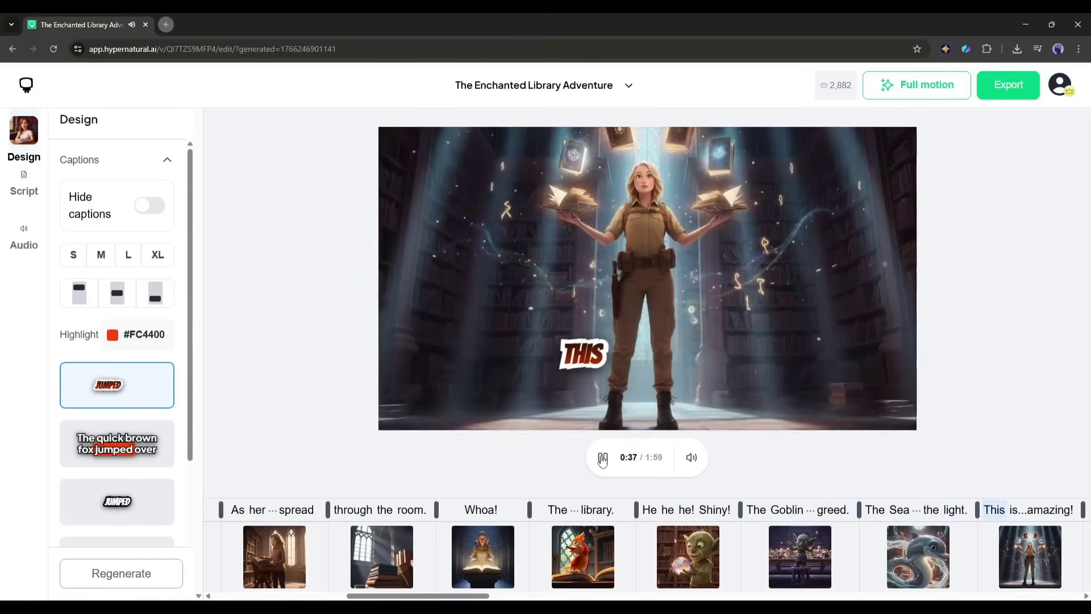
click(602, 458)
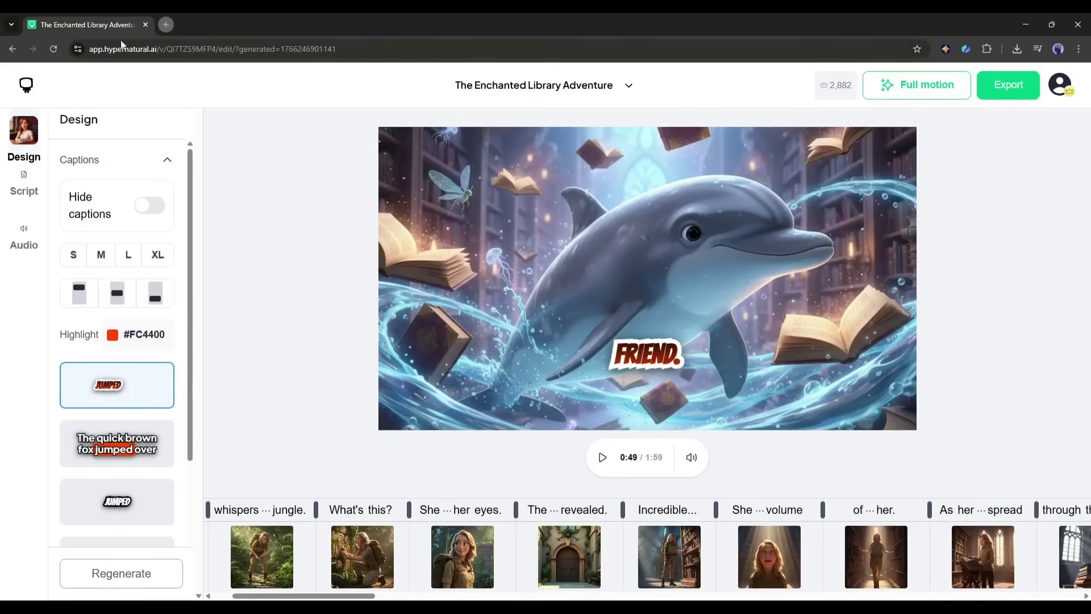
scroll(58, 194, down, 1)
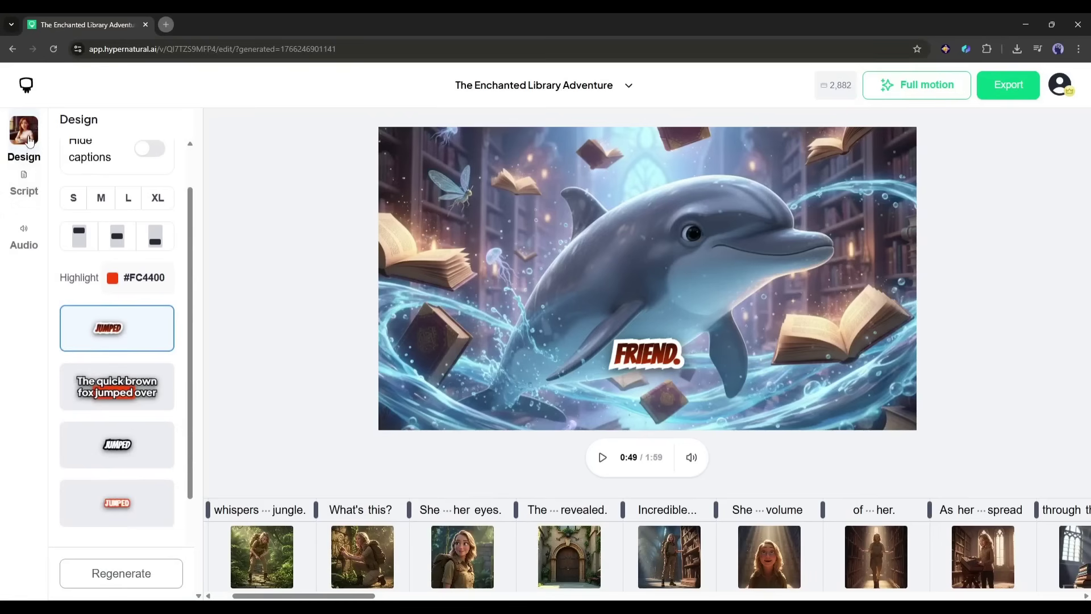
scroll(122, 166, up, 1)
scroll(200, 390, down, 1)
scroll(146, 397, down, 2)
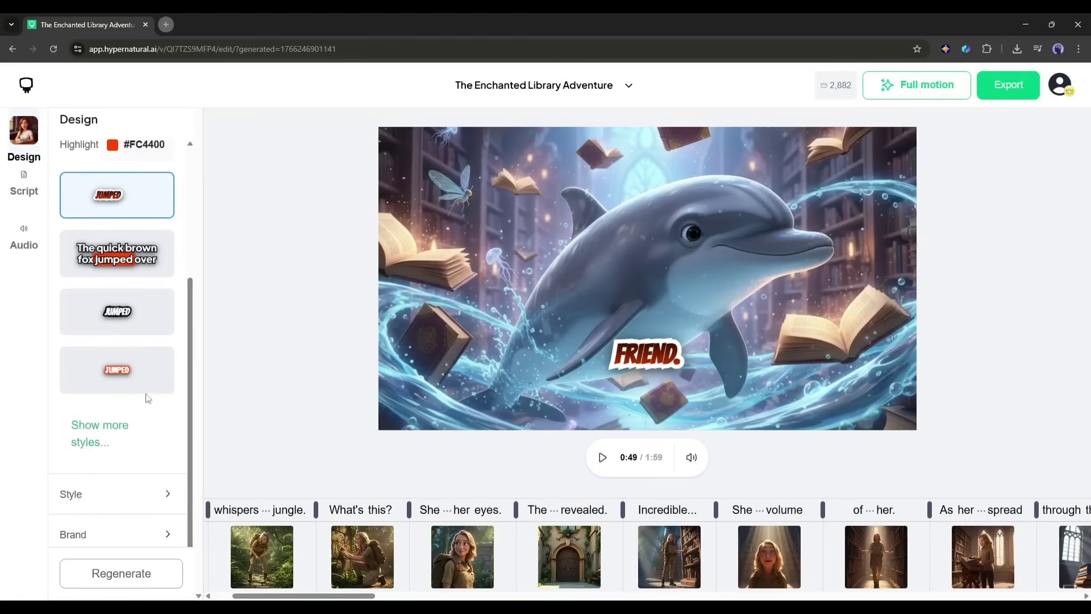
Apply the third caption style at size S
click(119, 307)
scroll(152, 435, up, 2)
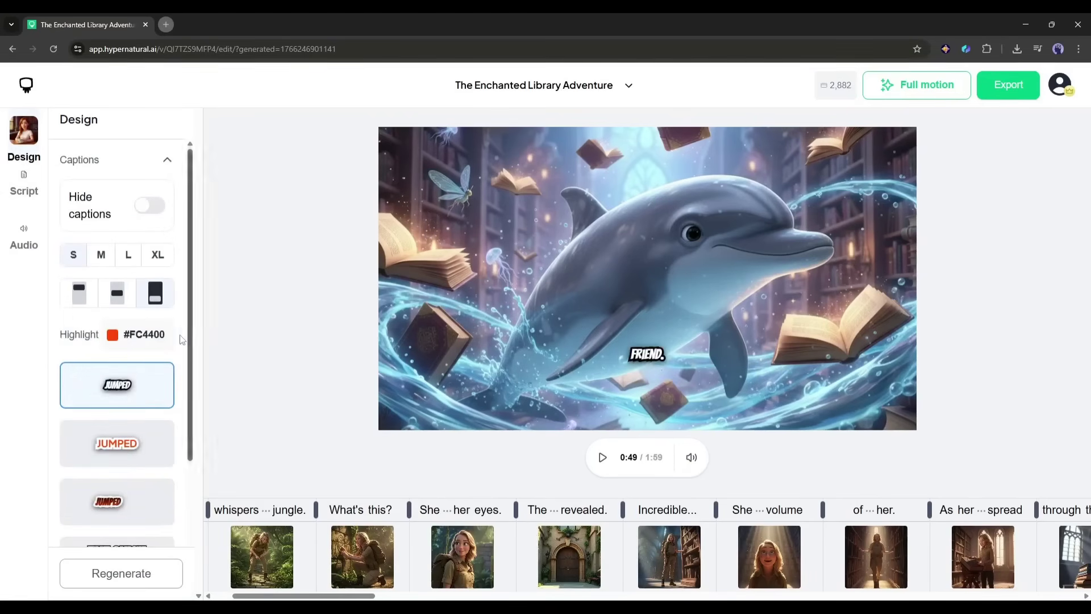
scroll(129, 360, down, 2)
scroll(129, 360, down, 1)
scroll(129, 361, up, 3)
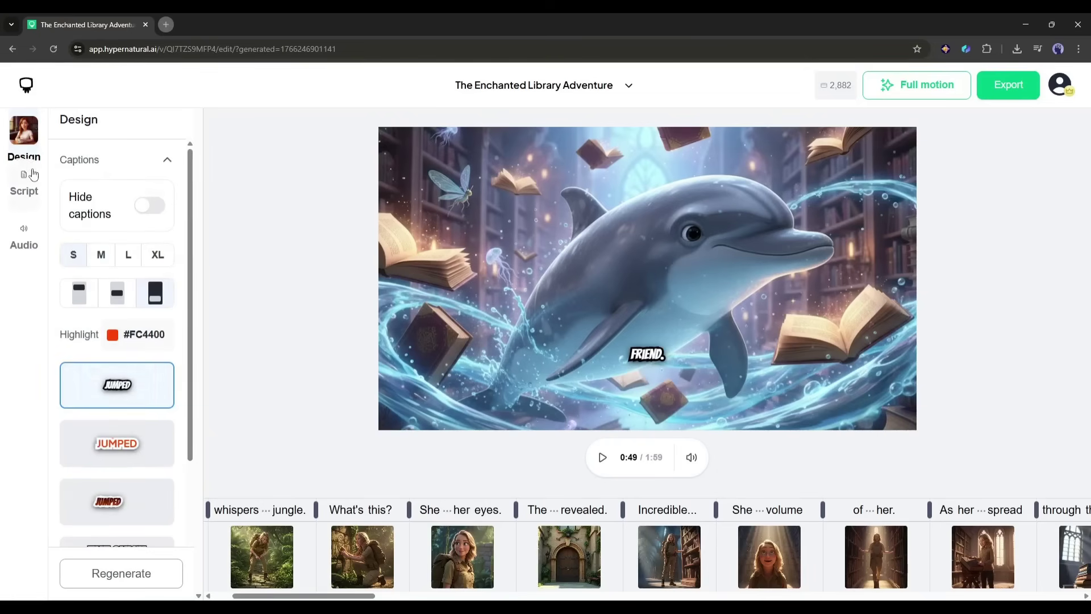
Review the script and cast list, add then remove a narrator line, and exit without saving
click(25, 183)
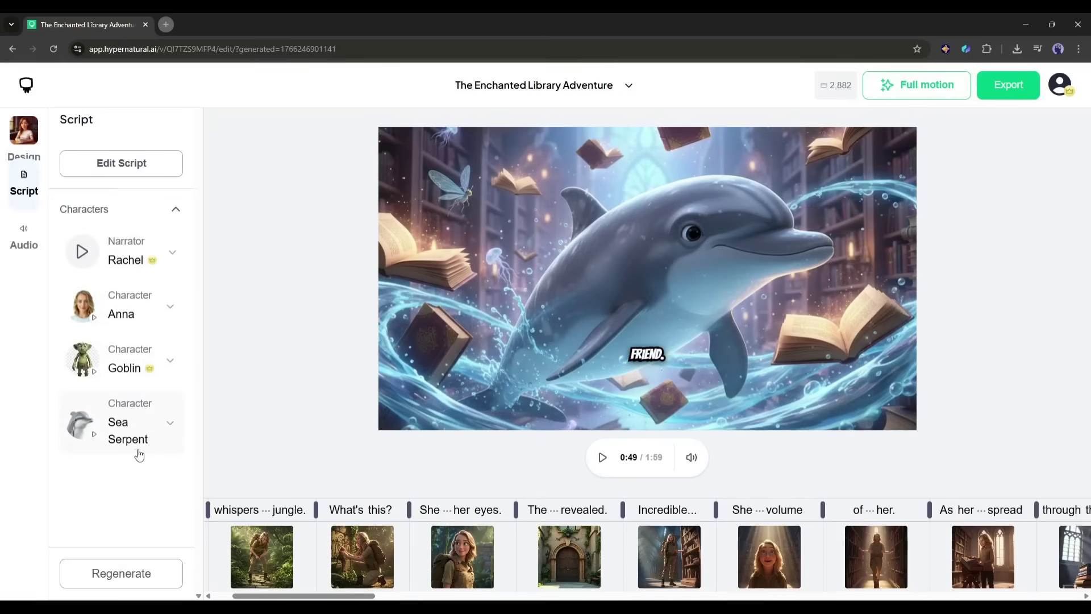
click(100, 175)
scroll(483, 296, down, 5)
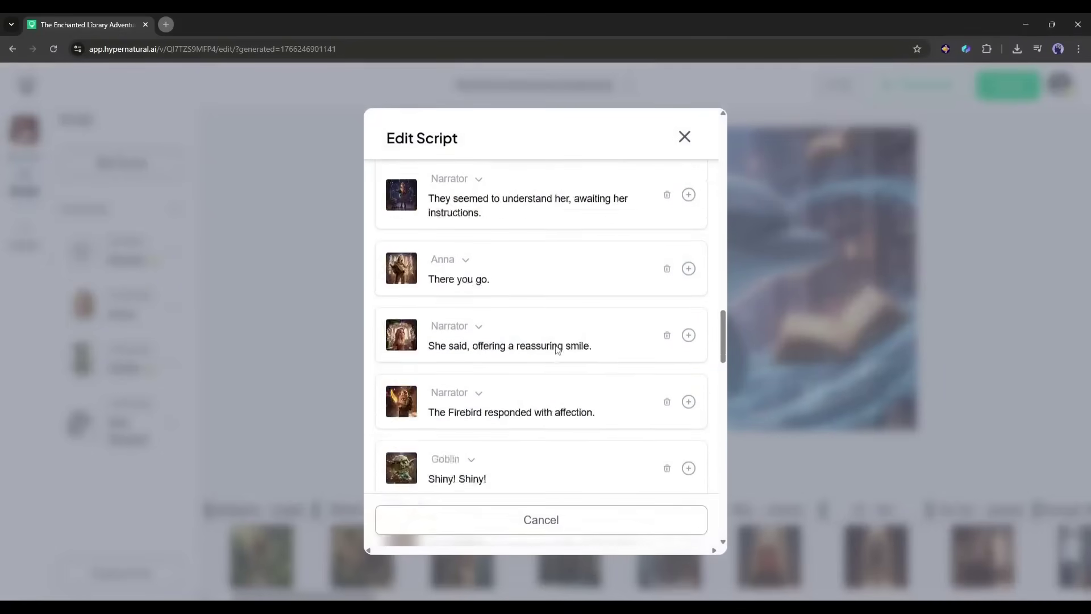
scroll(552, 379, down, 5)
scroll(638, 305, down, 3)
scroll(571, 332, down, 5)
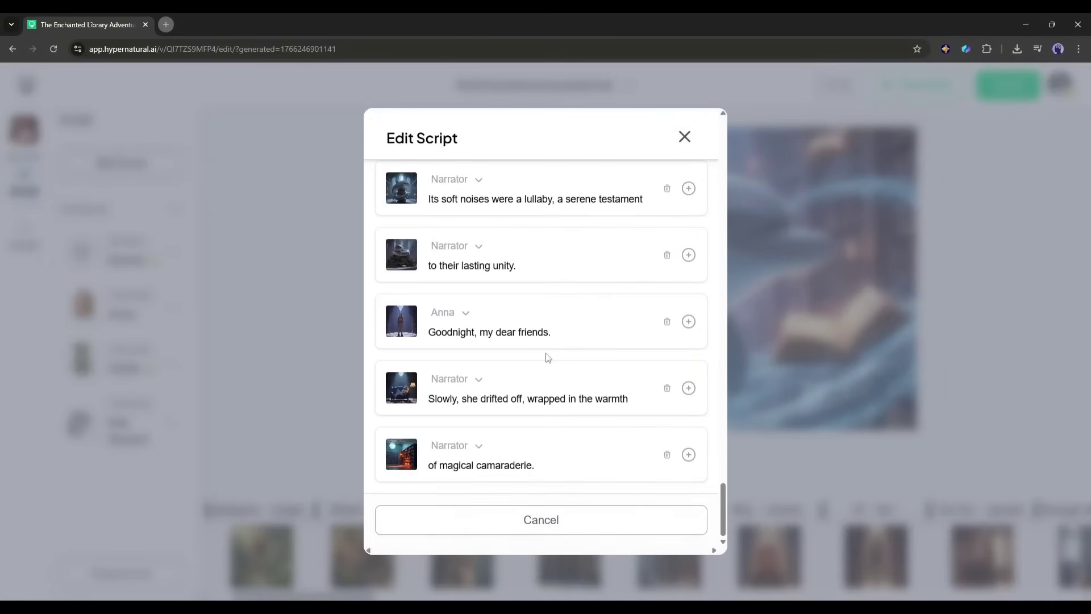
click(504, 264)
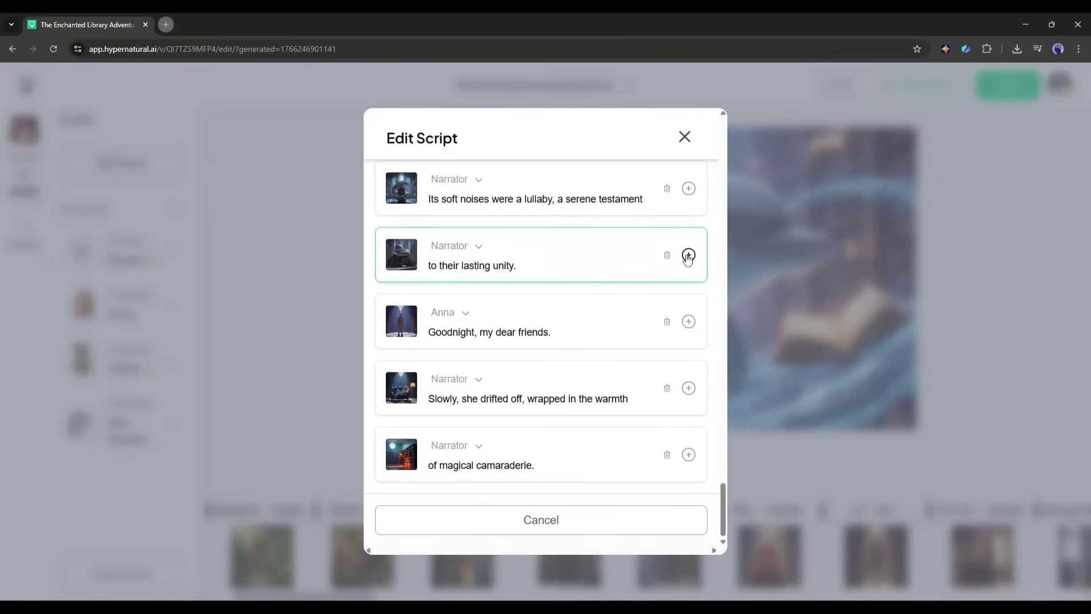
click(689, 254)
click(666, 322)
key(Escape)
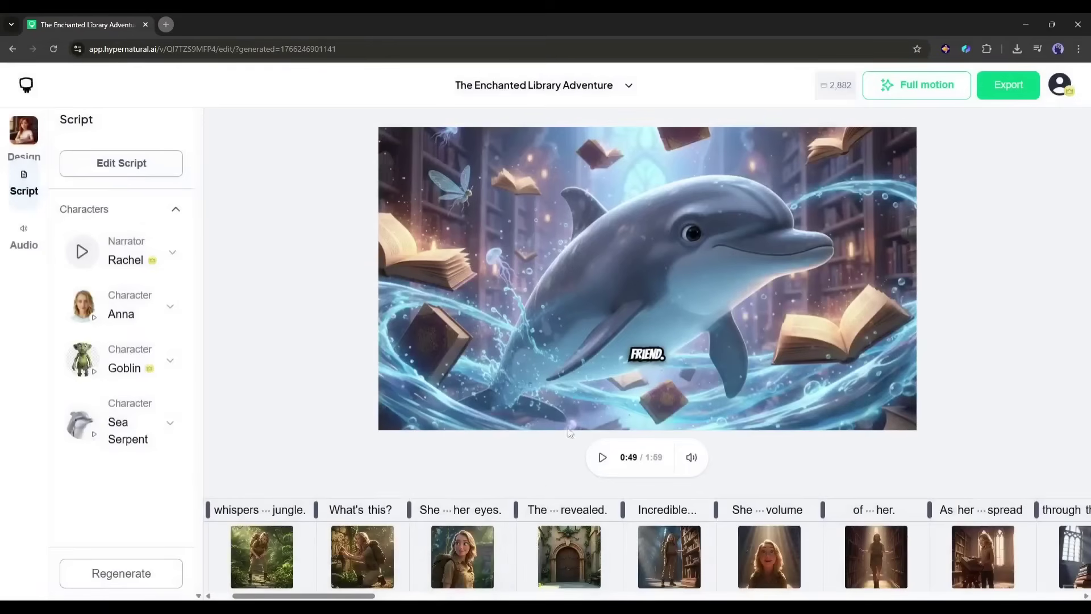
Switch the sidebar to Audio to show voiceover speed, volume and background audio settings
click(26, 232)
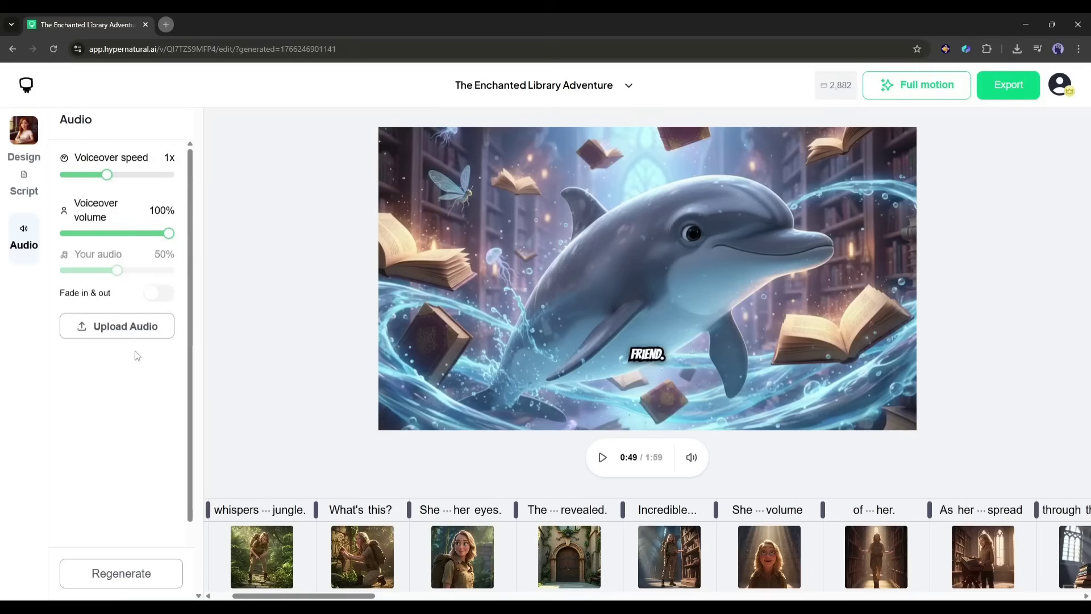
scroll(134, 356, down, 1)
scroll(132, 375, up, 1)
Select the library door scene in the timeline and show its Generated images
click(450, 573)
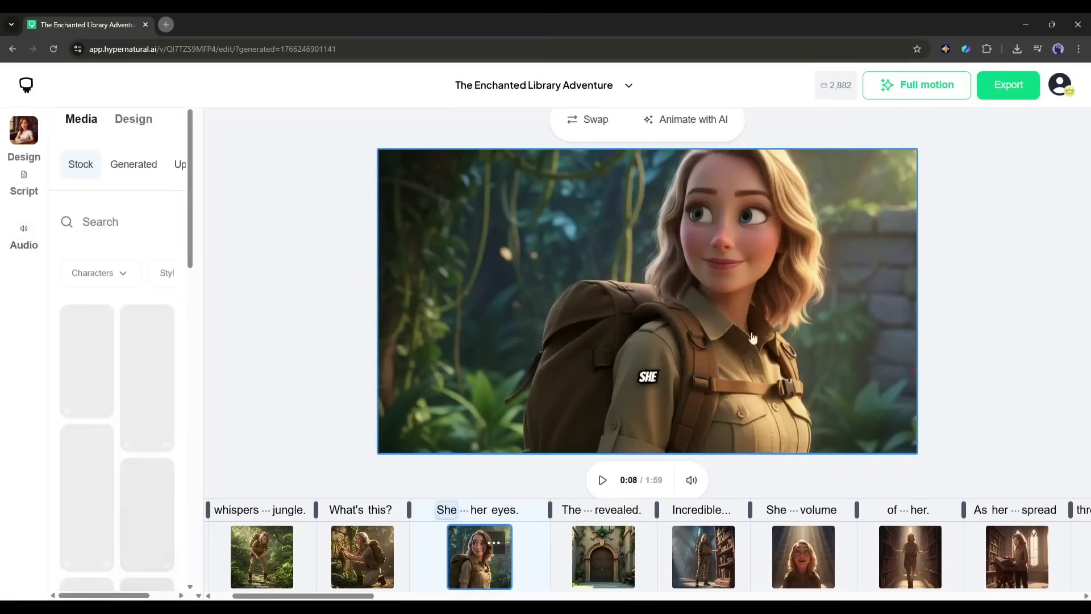
click(137, 165)
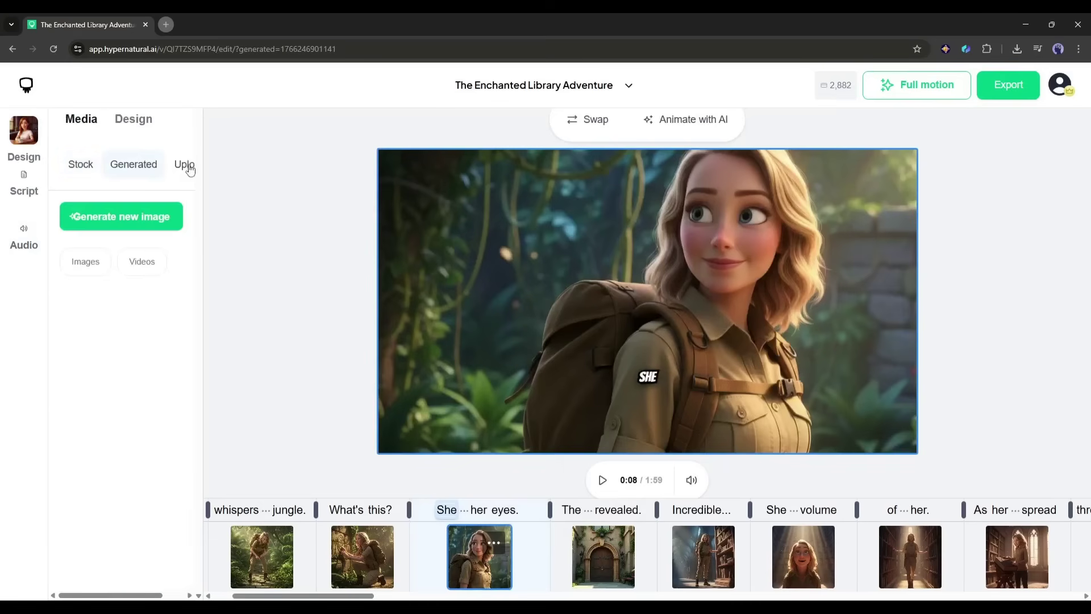
click(518, 368)
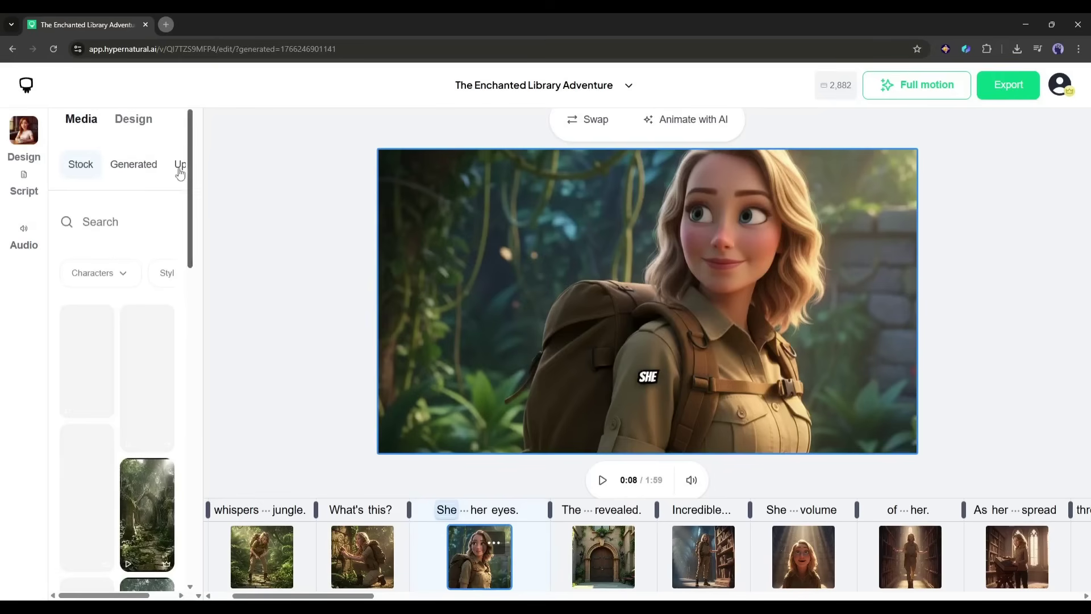
click(141, 164)
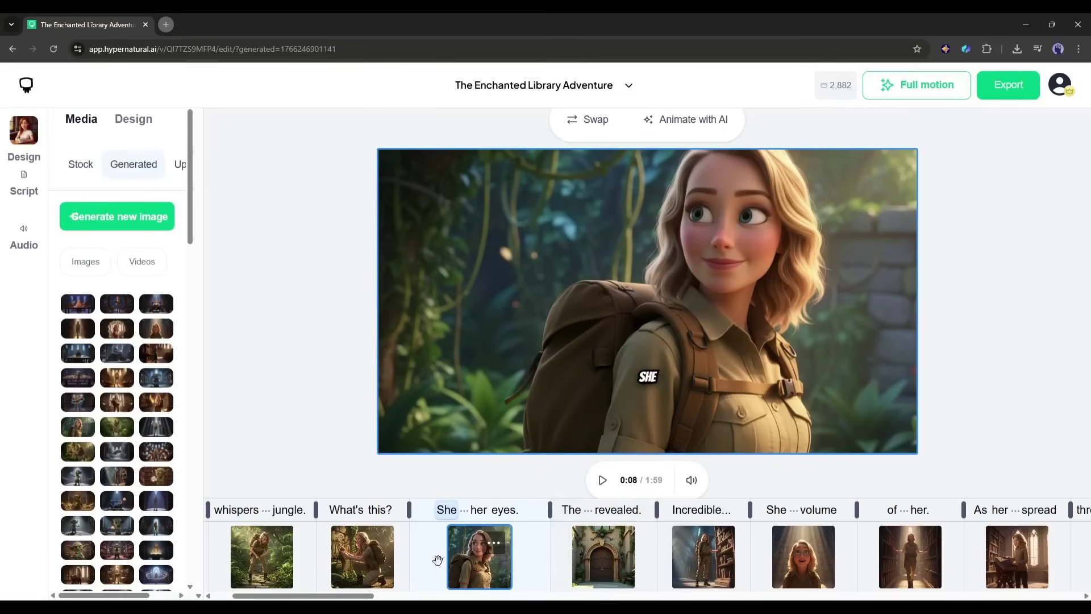
click(602, 576)
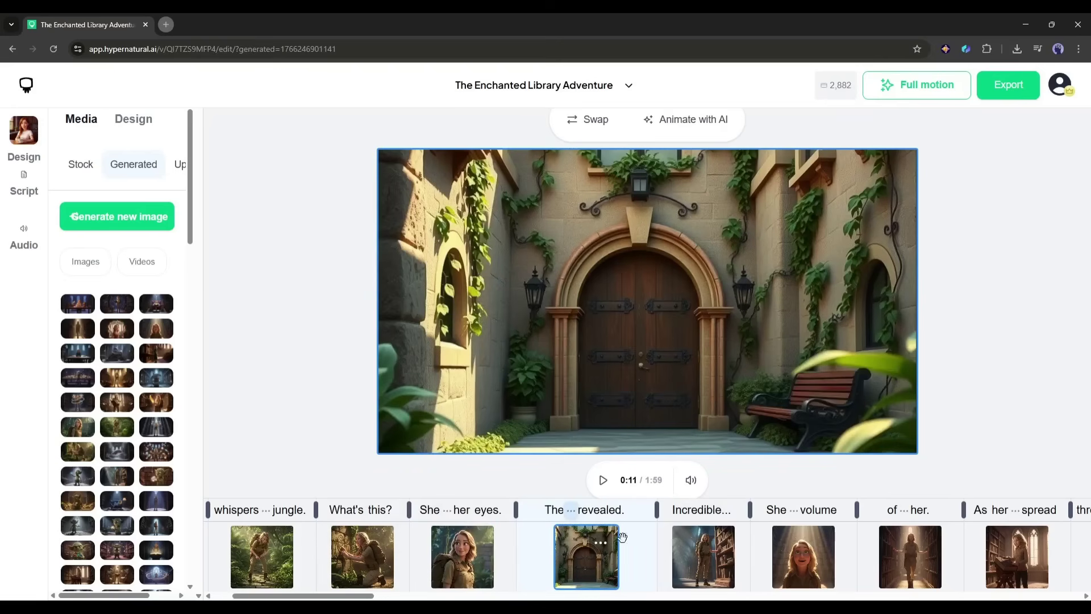
Auto-write a prompt for a vine-covered jungle library entrance and generate the 3D Animation image
click(124, 227)
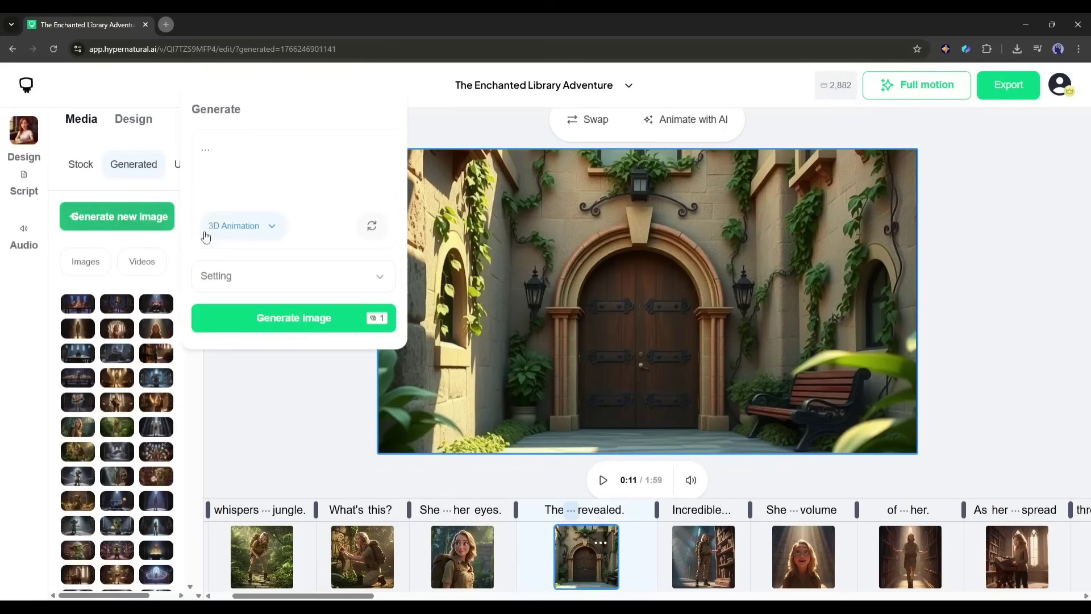
click(241, 153)
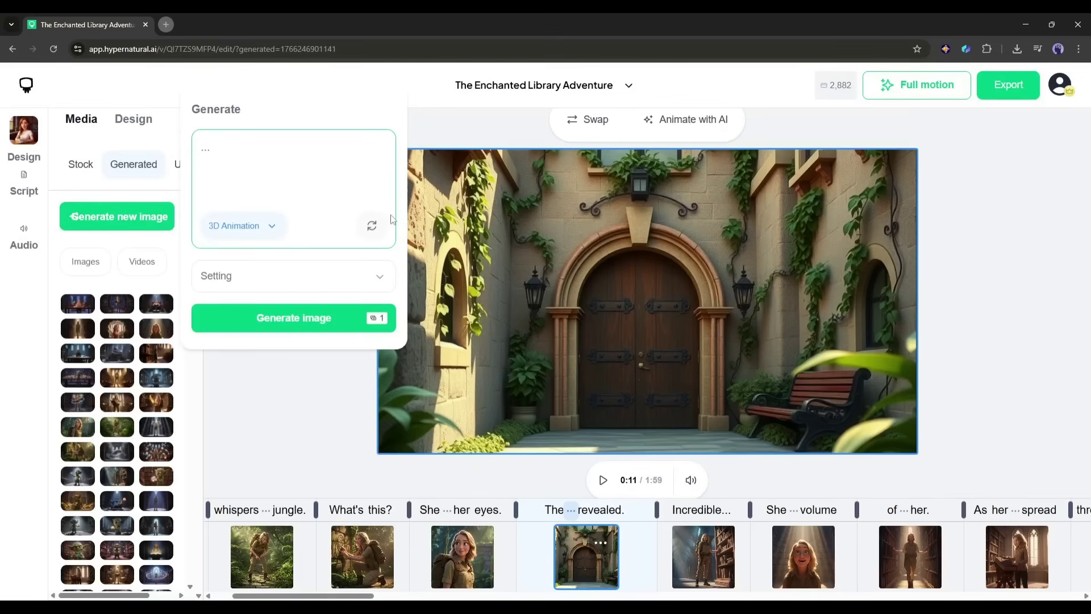
click(372, 228)
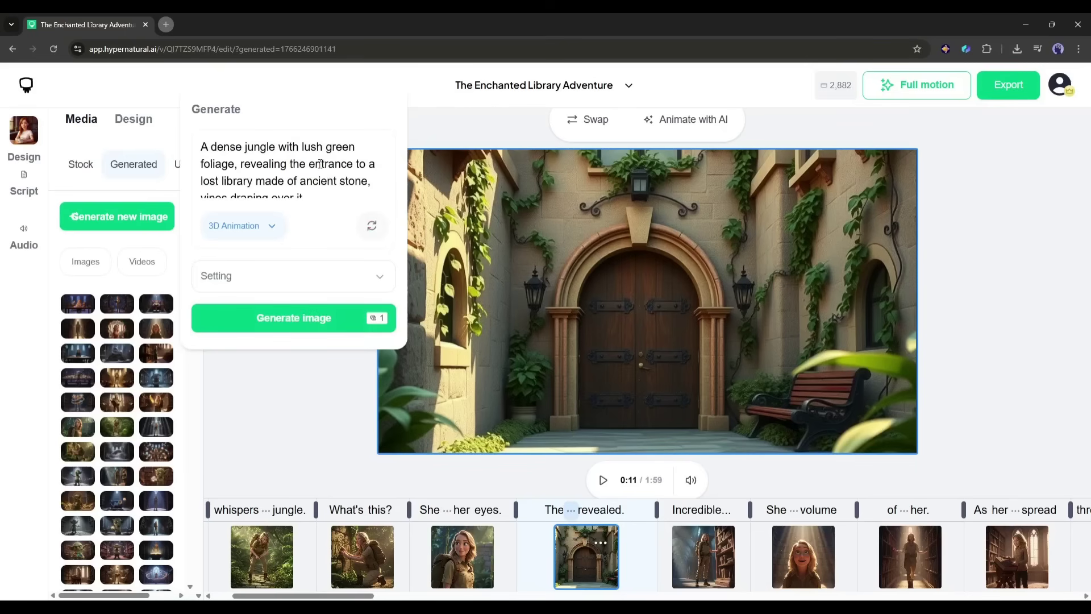
scroll(321, 163, down, 1)
click(247, 281)
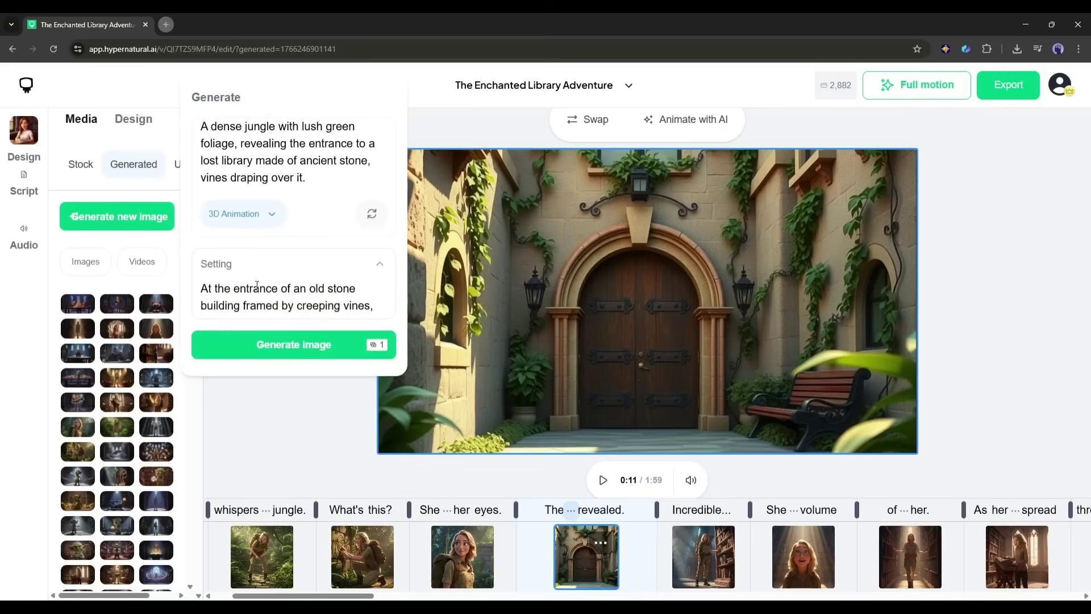
scroll(246, 292, down, 1)
click(289, 348)
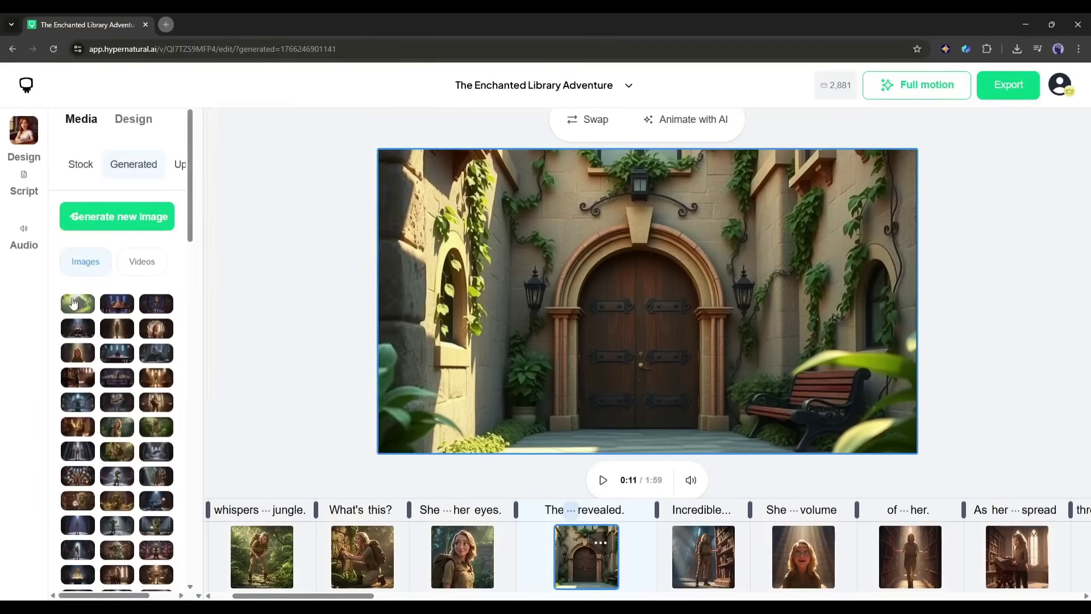
click(73, 302)
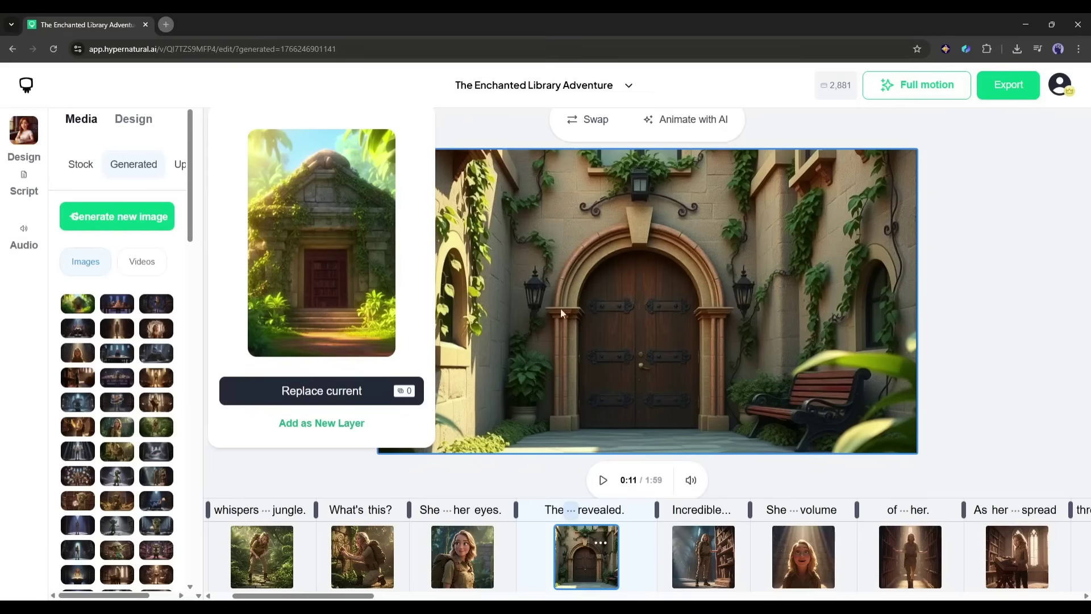
click(499, 301)
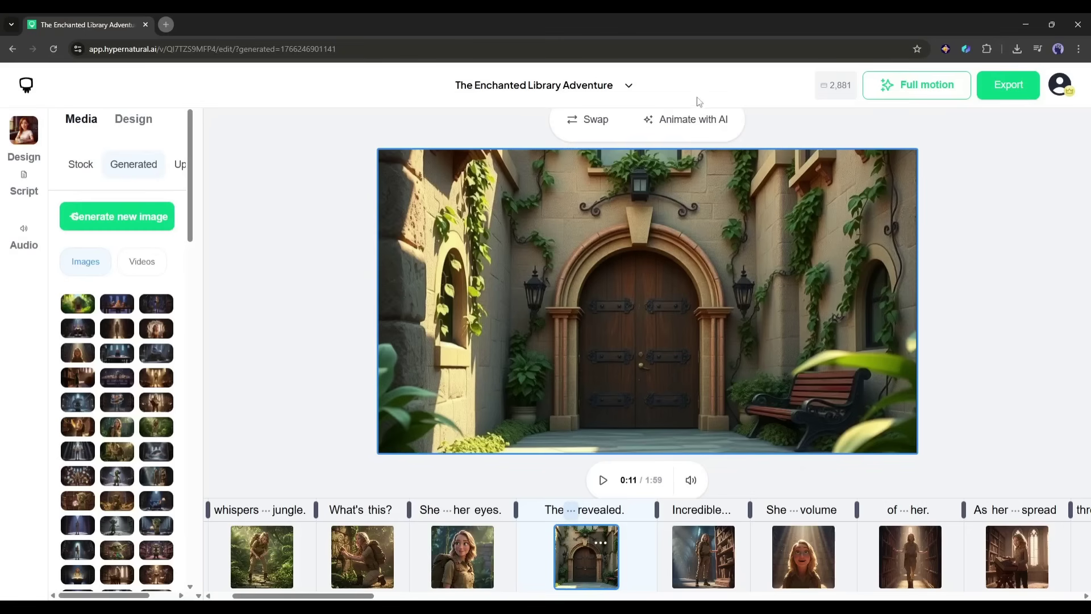
Add Full motion to 47 of the 48 storyboard scenes at 15 credits each
click(666, 119)
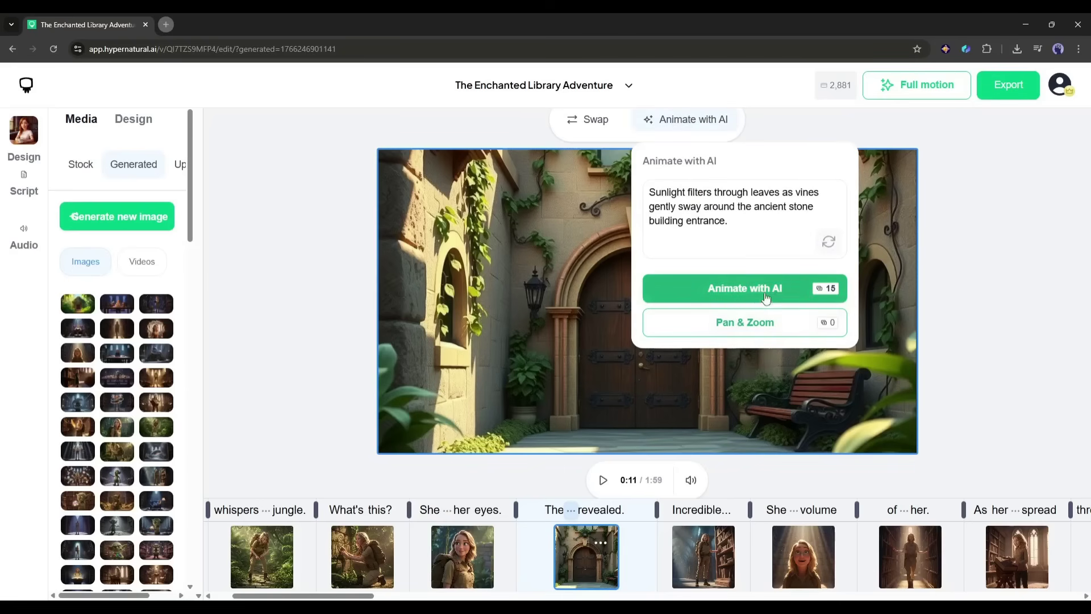
click(808, 341)
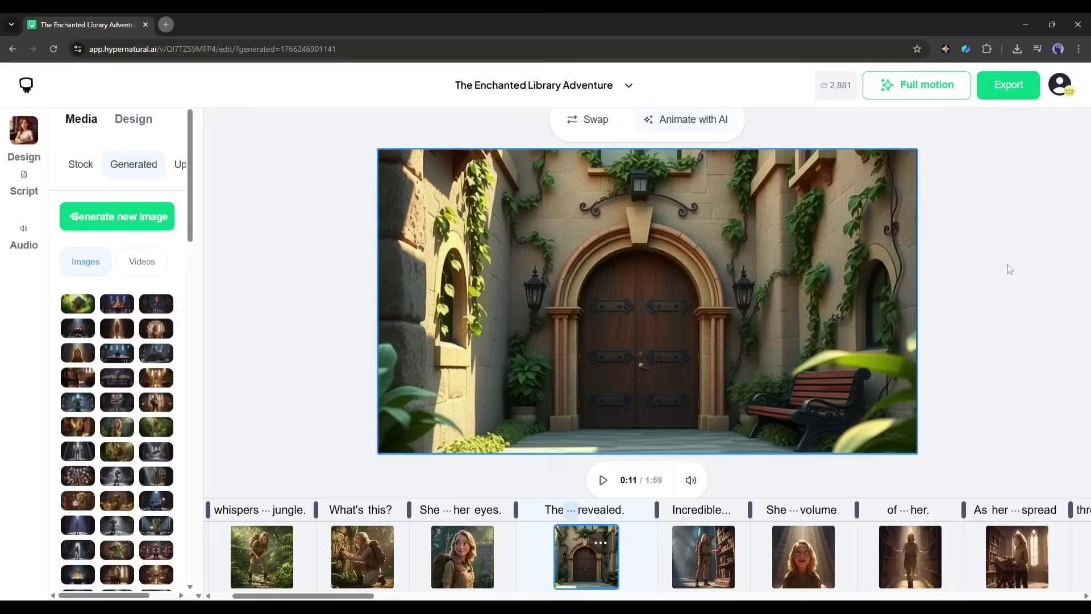
click(912, 90)
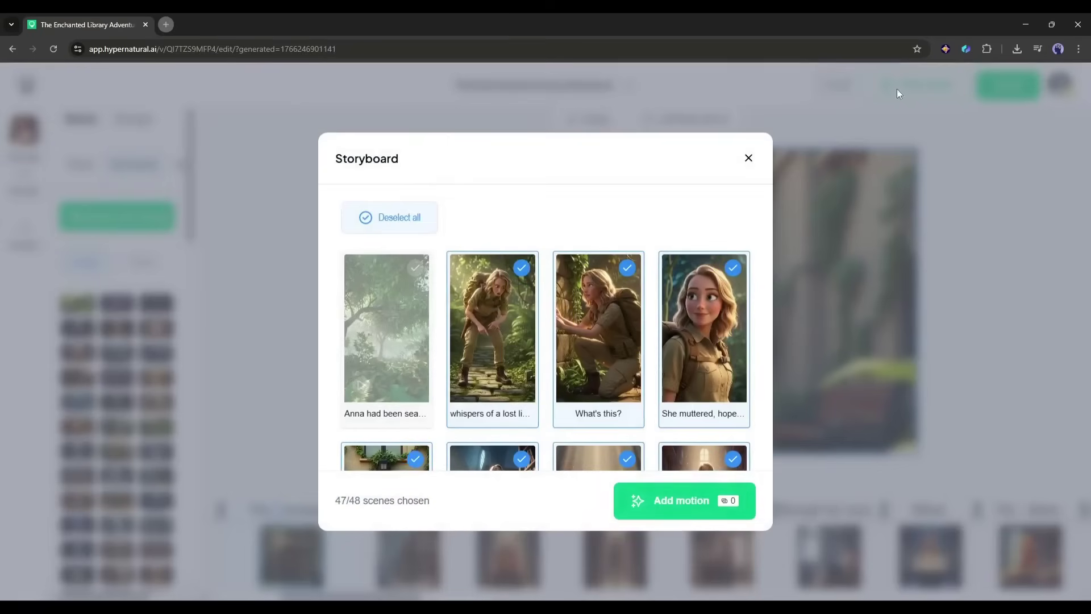
scroll(494, 250, down, 3)
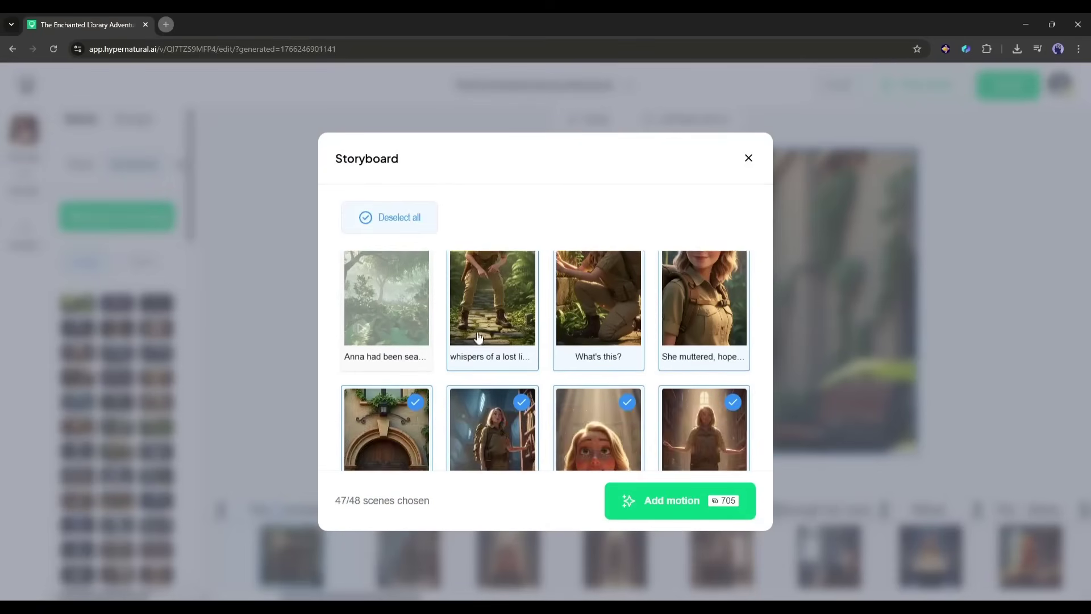
scroll(469, 282, down, 5)
scroll(451, 303, down, 3)
scroll(439, 313, down, 3)
scroll(440, 313, down, 3)
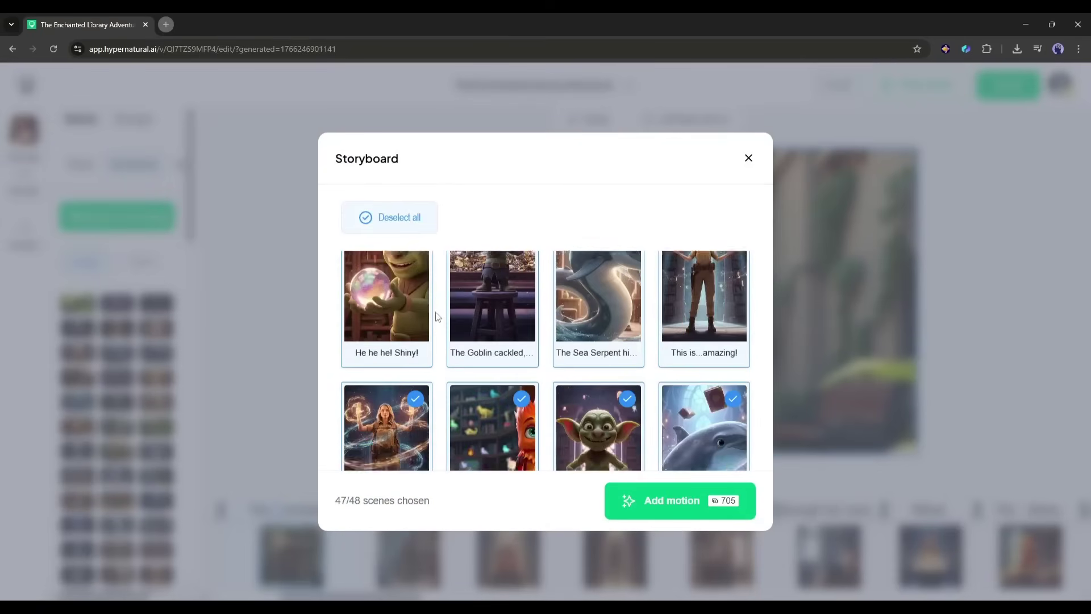
scroll(436, 318, down, 3)
scroll(434, 323, down, 3)
scroll(431, 329, down, 3)
scroll(430, 337, down, 3)
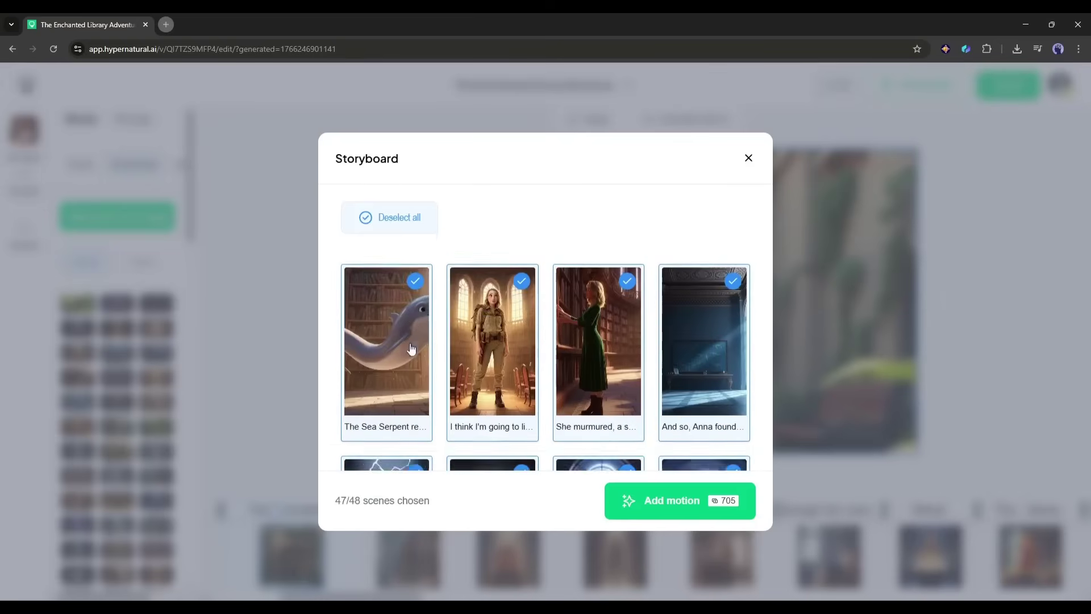
scroll(429, 353, down, 3)
scroll(428, 375, down, 3)
scroll(431, 388, down, 3)
scroll(434, 394, down, 3)
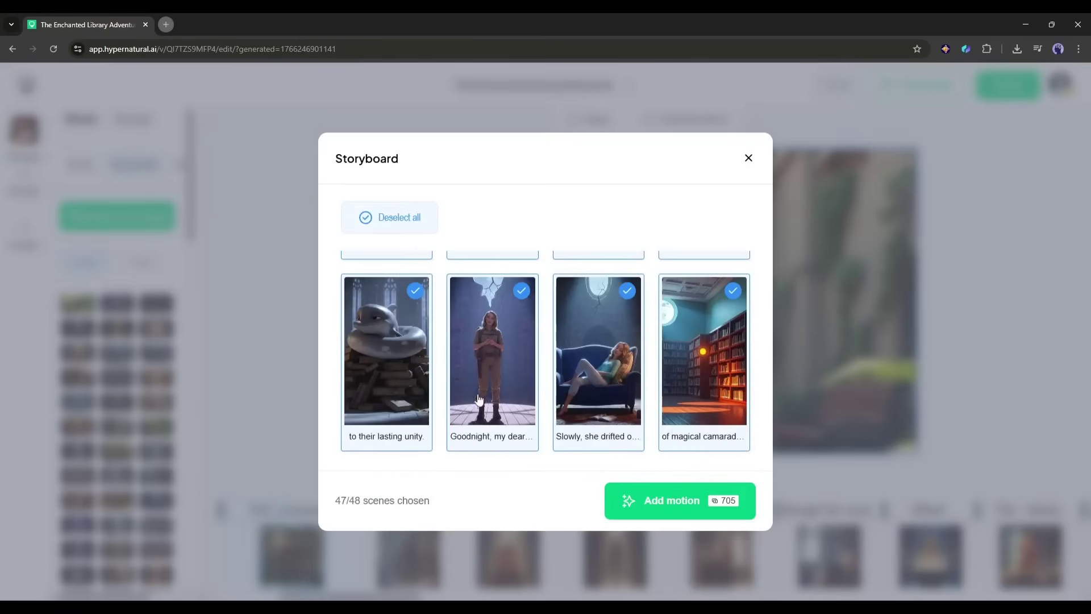
click(650, 503)
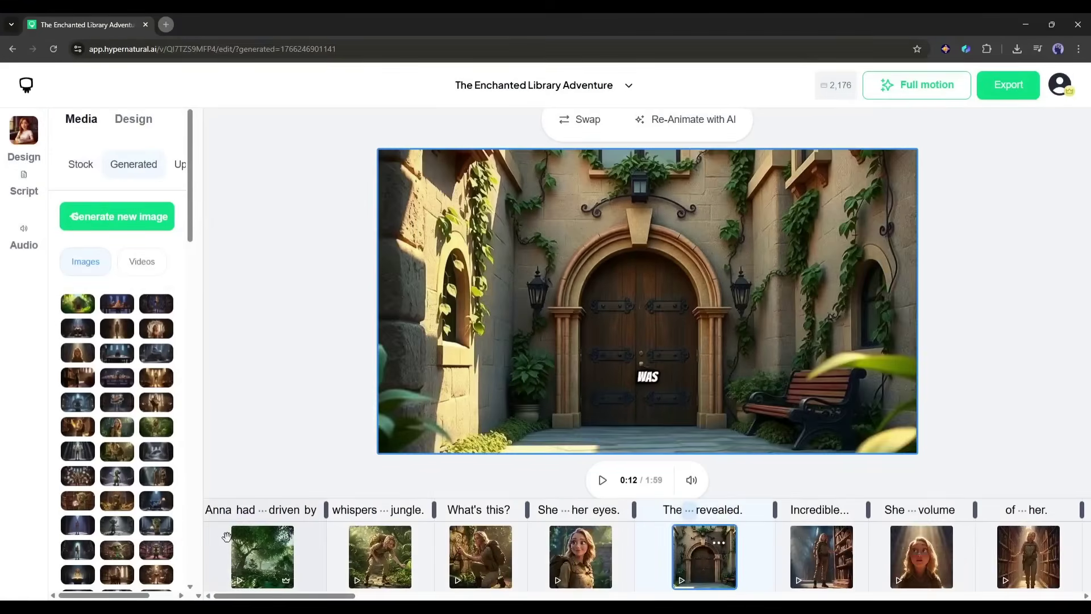
Play the animated video from the opening jungle scene, pausing on the Incredible library scene
click(238, 543)
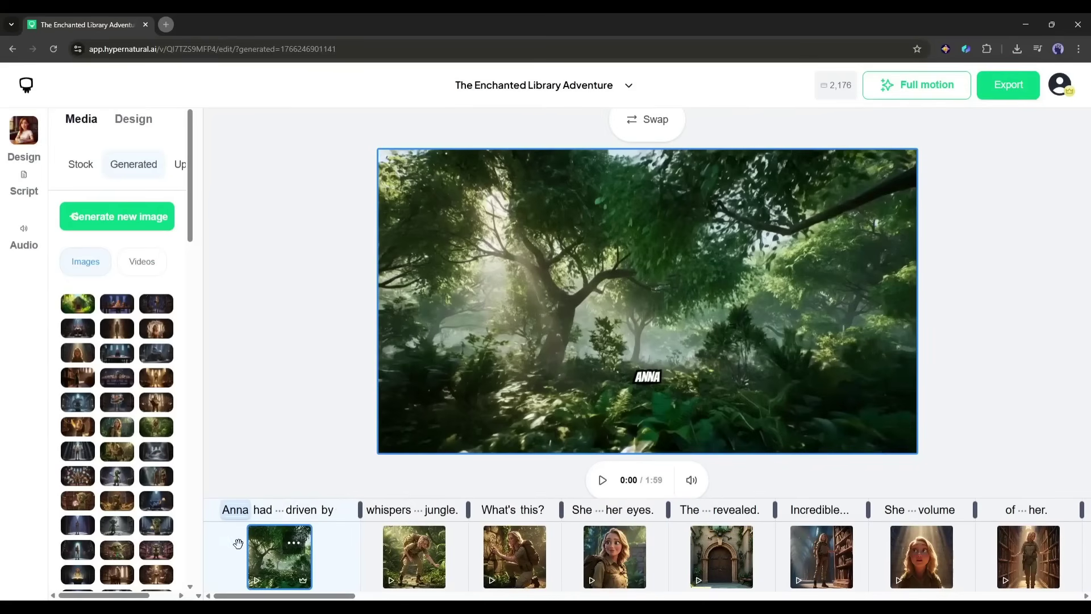
click(604, 480)
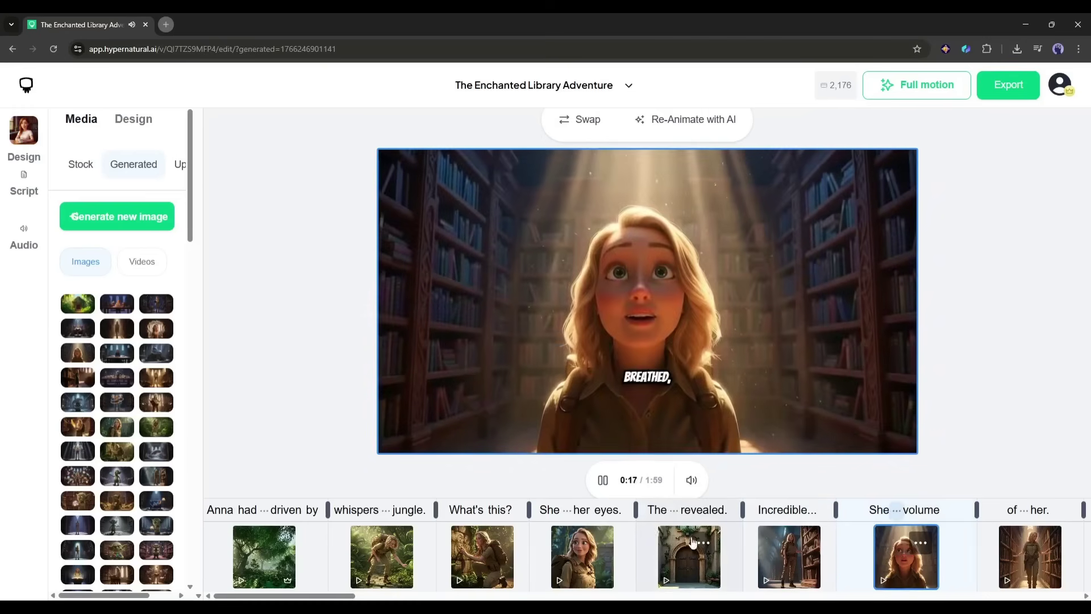
click(785, 563)
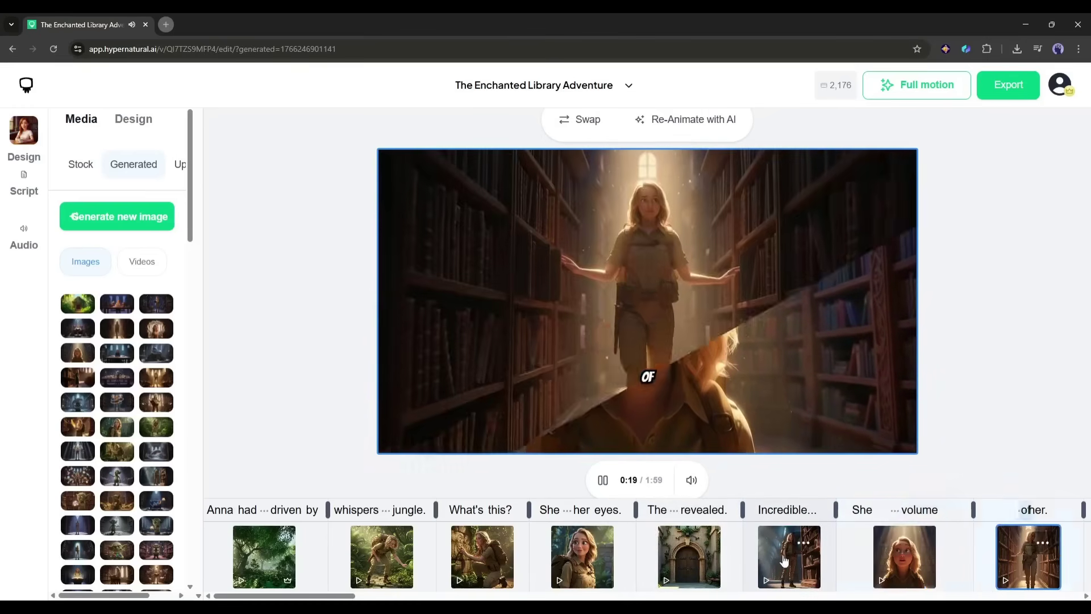
click(602, 481)
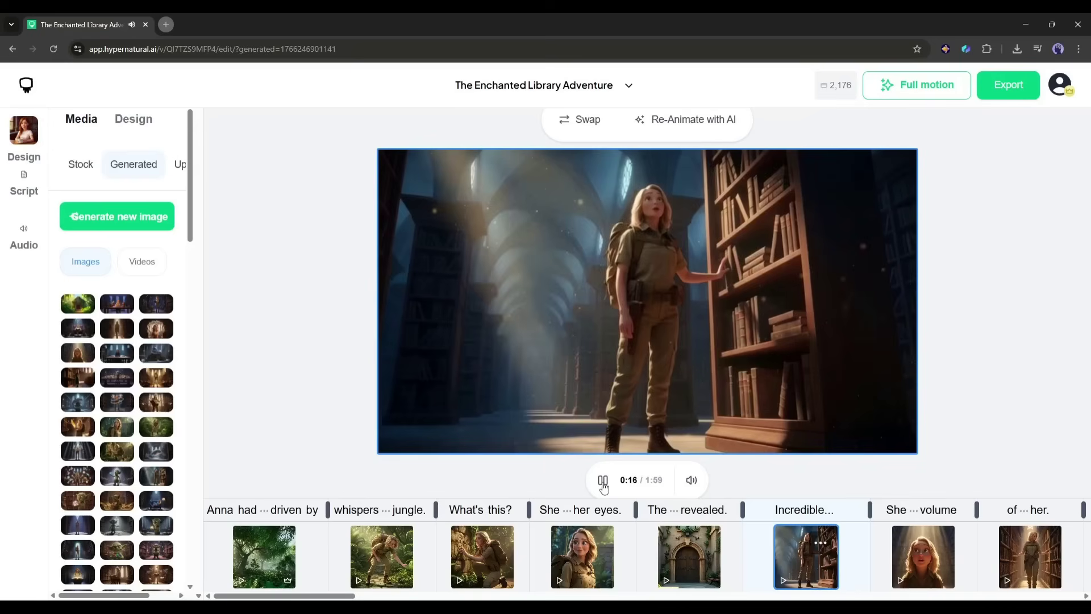
click(603, 482)
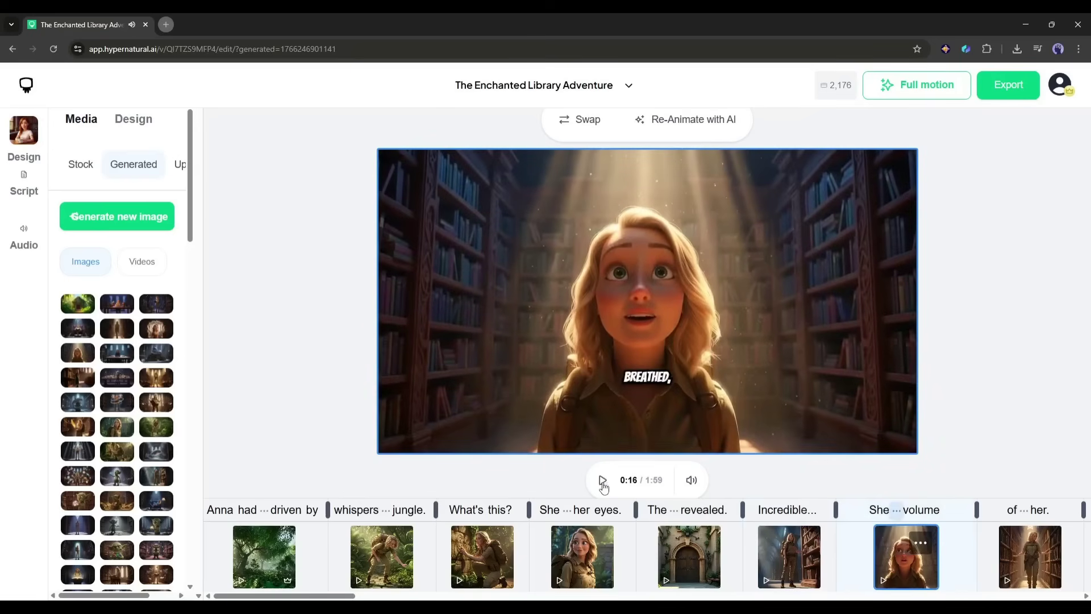
click(784, 562)
click(820, 544)
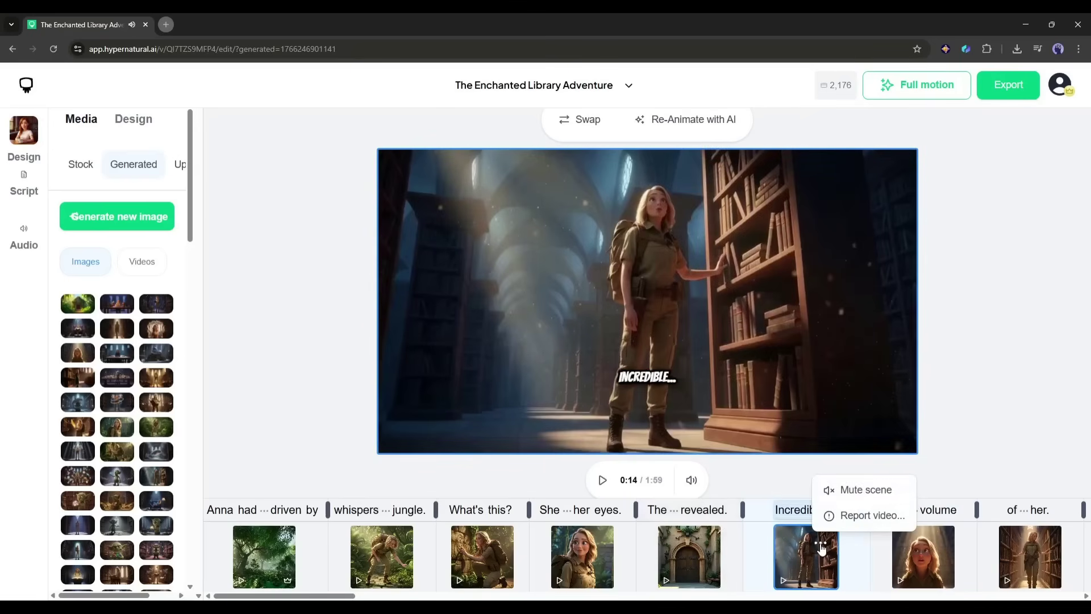
click(704, 121)
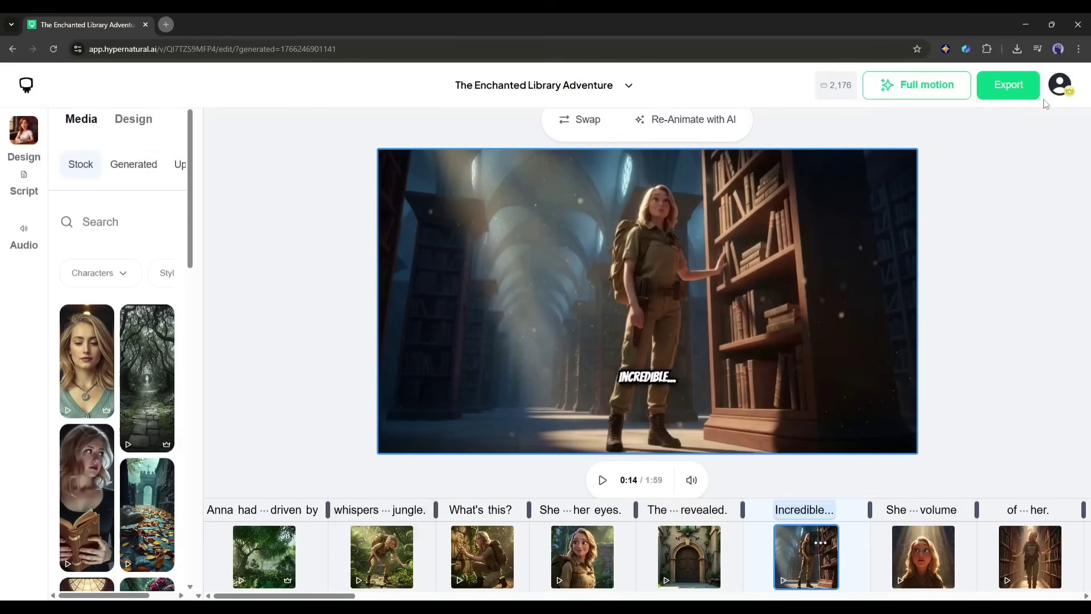
Publish the video as Private at 1080p, then download the latest 16:9 export
click(1008, 86)
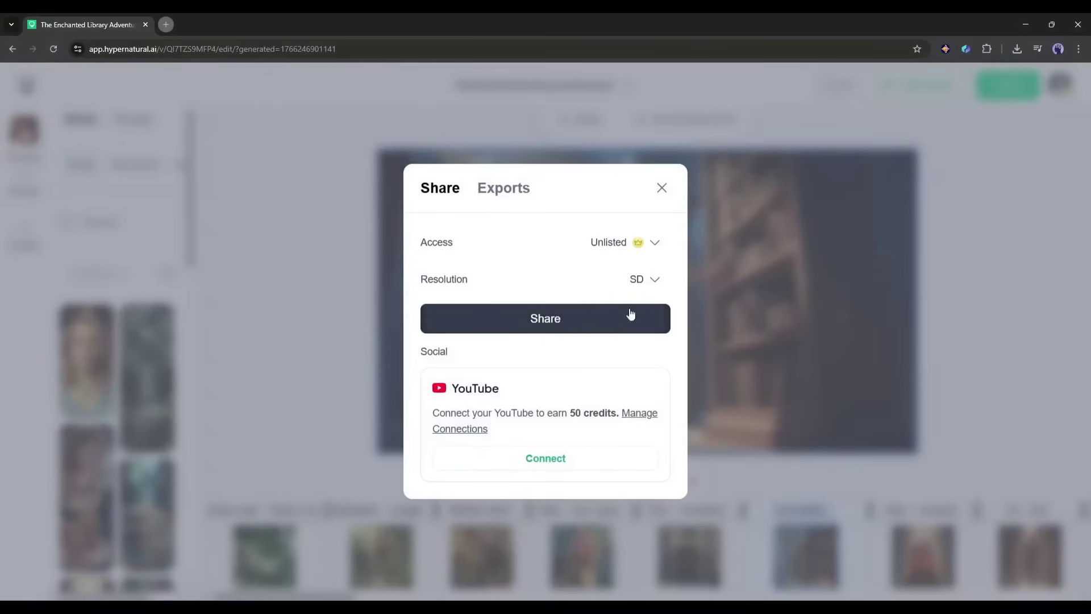
click(649, 289)
click(631, 244)
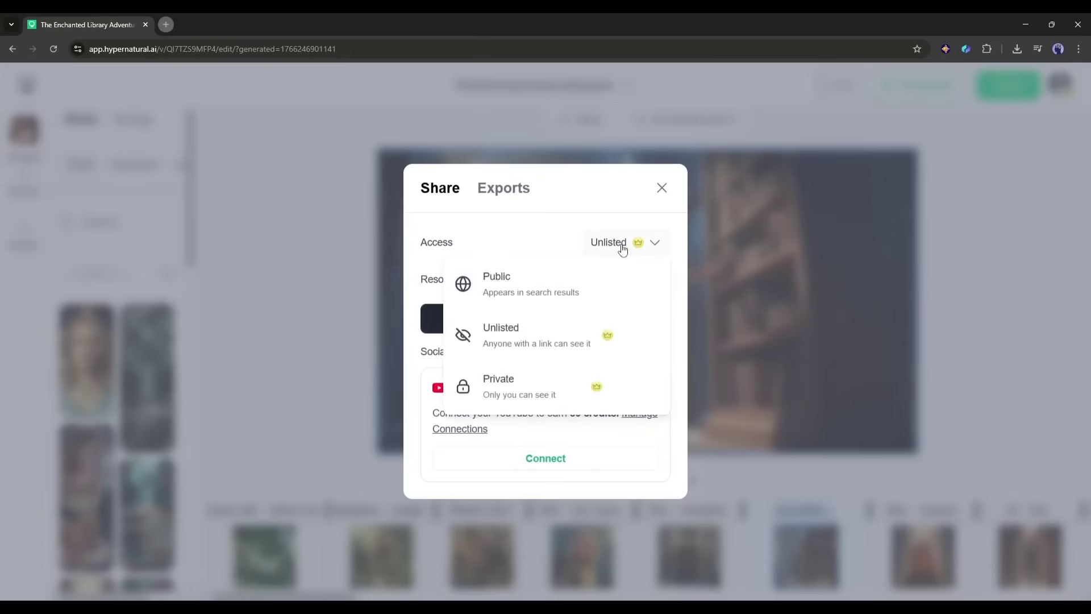
click(489, 386)
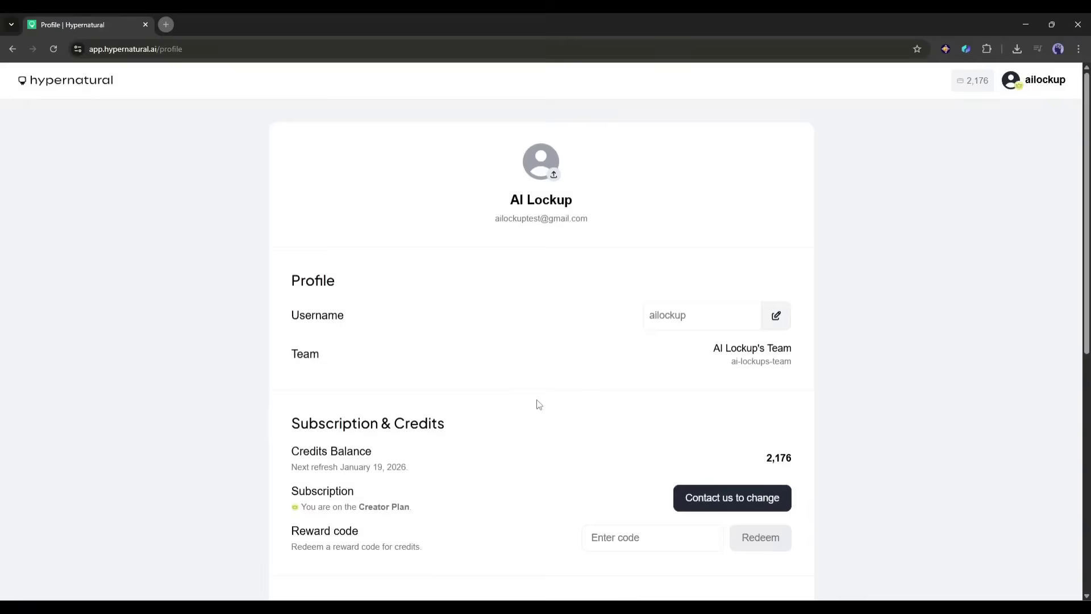
scroll(562, 363, down, 4)
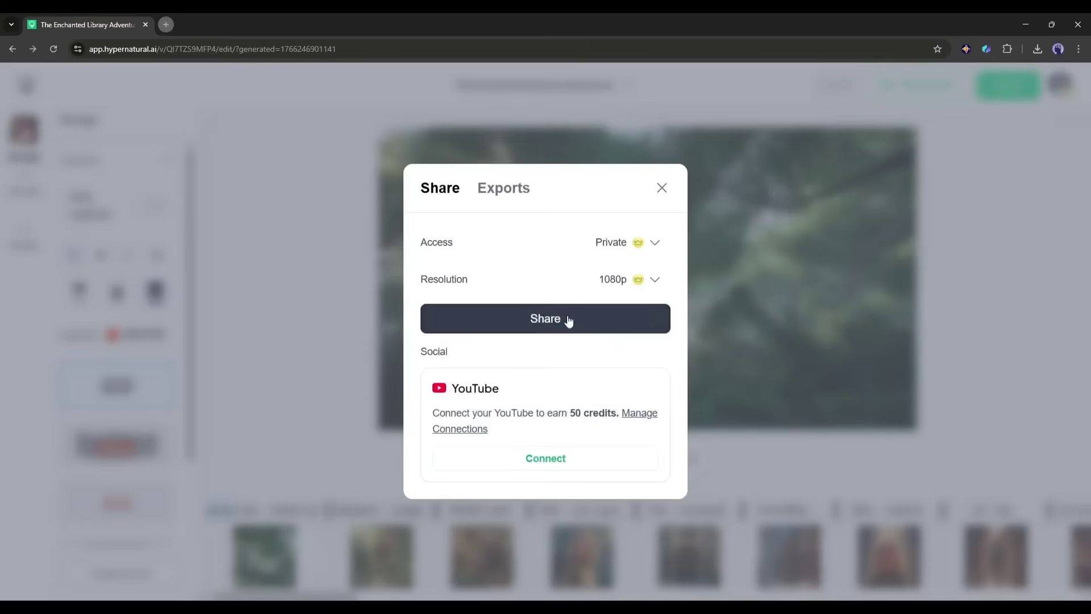
click(568, 319)
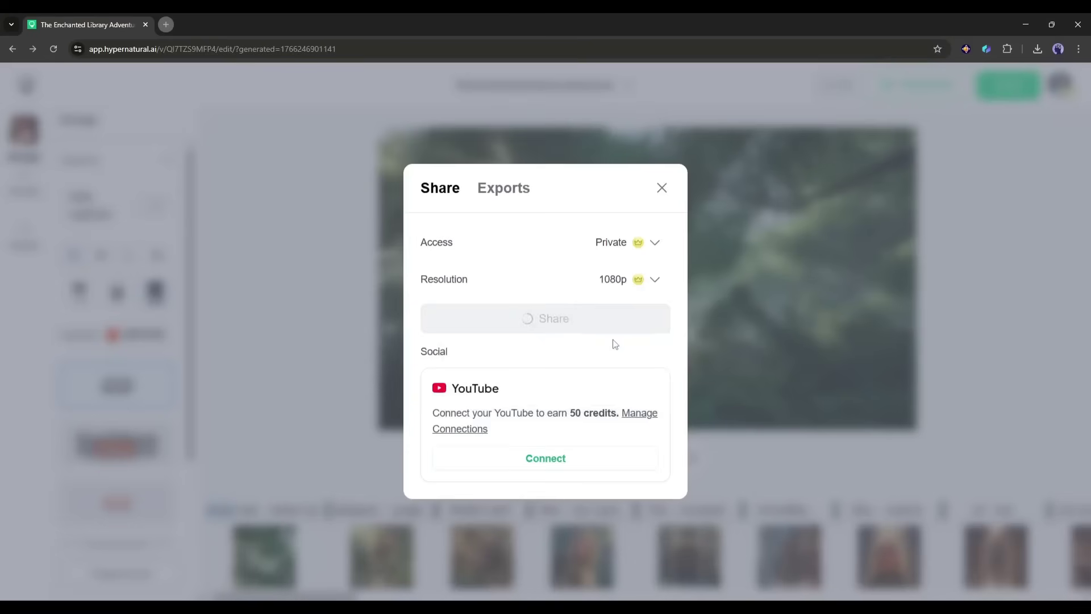
click(508, 194)
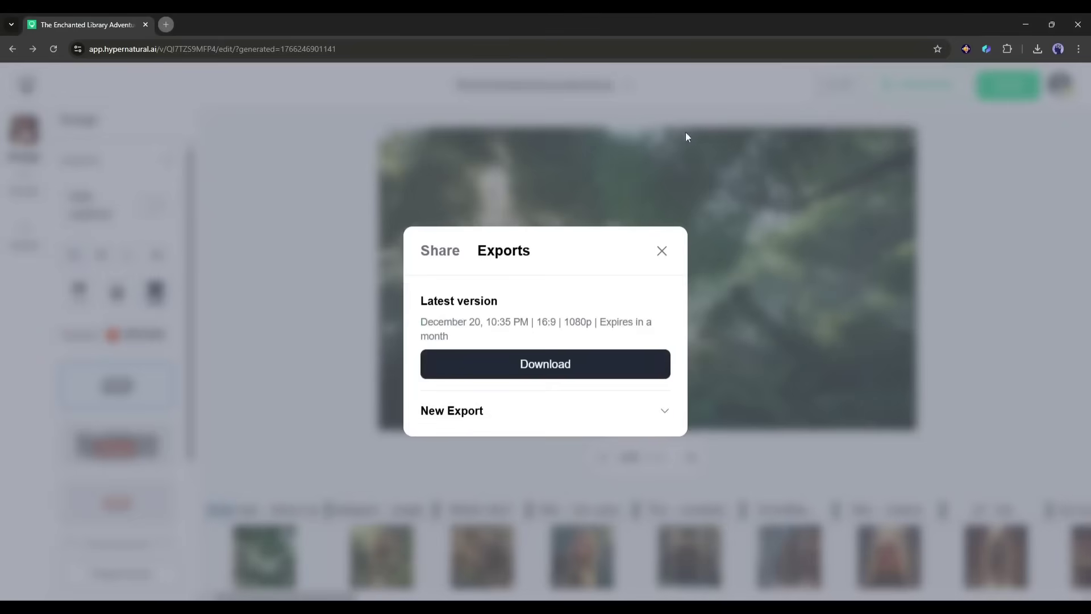
click(539, 376)
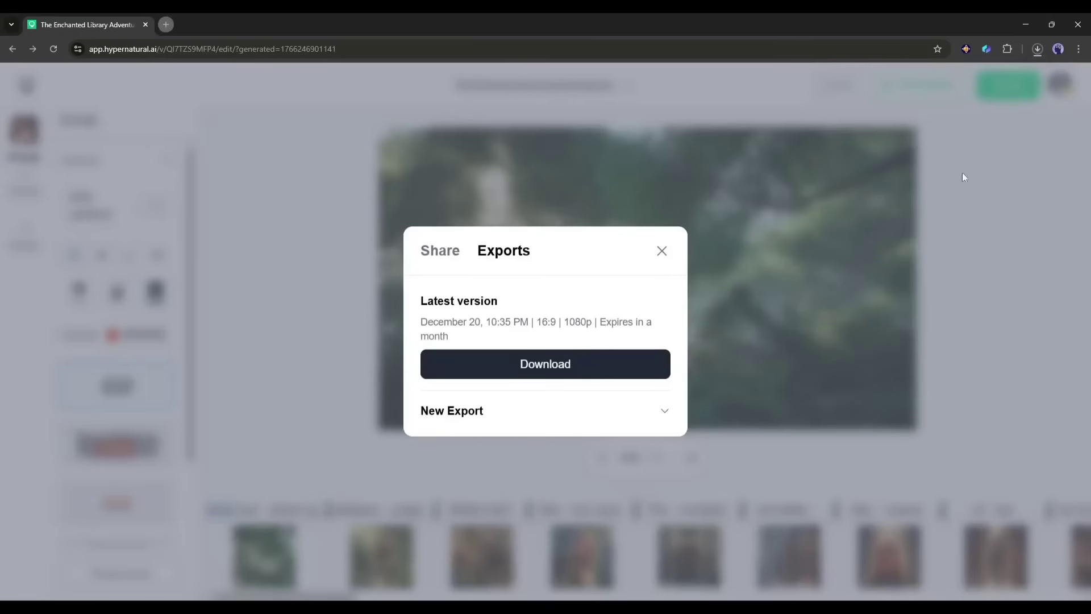